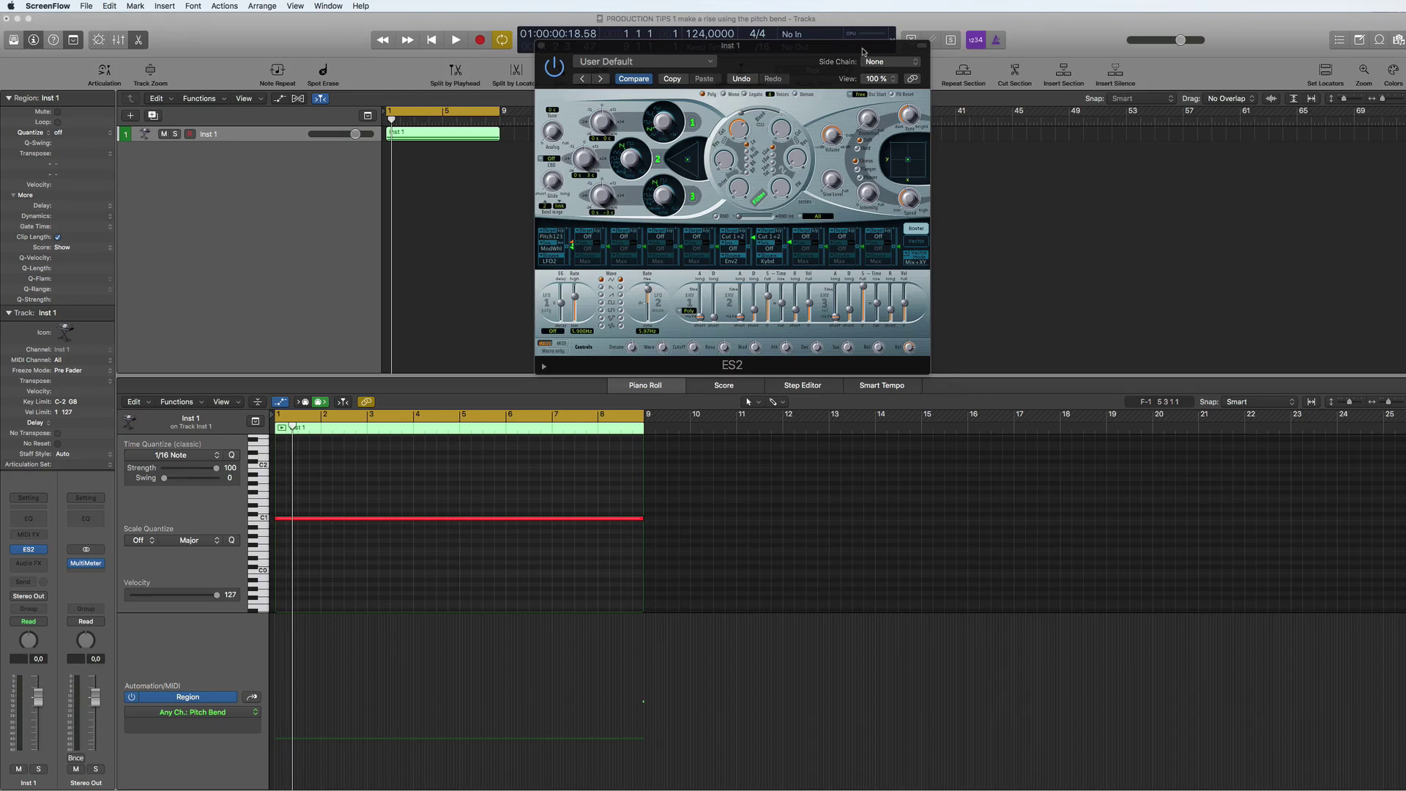
Step: Move the ES2 synth window out of the way and refocus the main project window
mouse_move(862, 51)
mouse_down()
mouse_move(918, 65)
mouse_move(873, 64)
mouse_up()
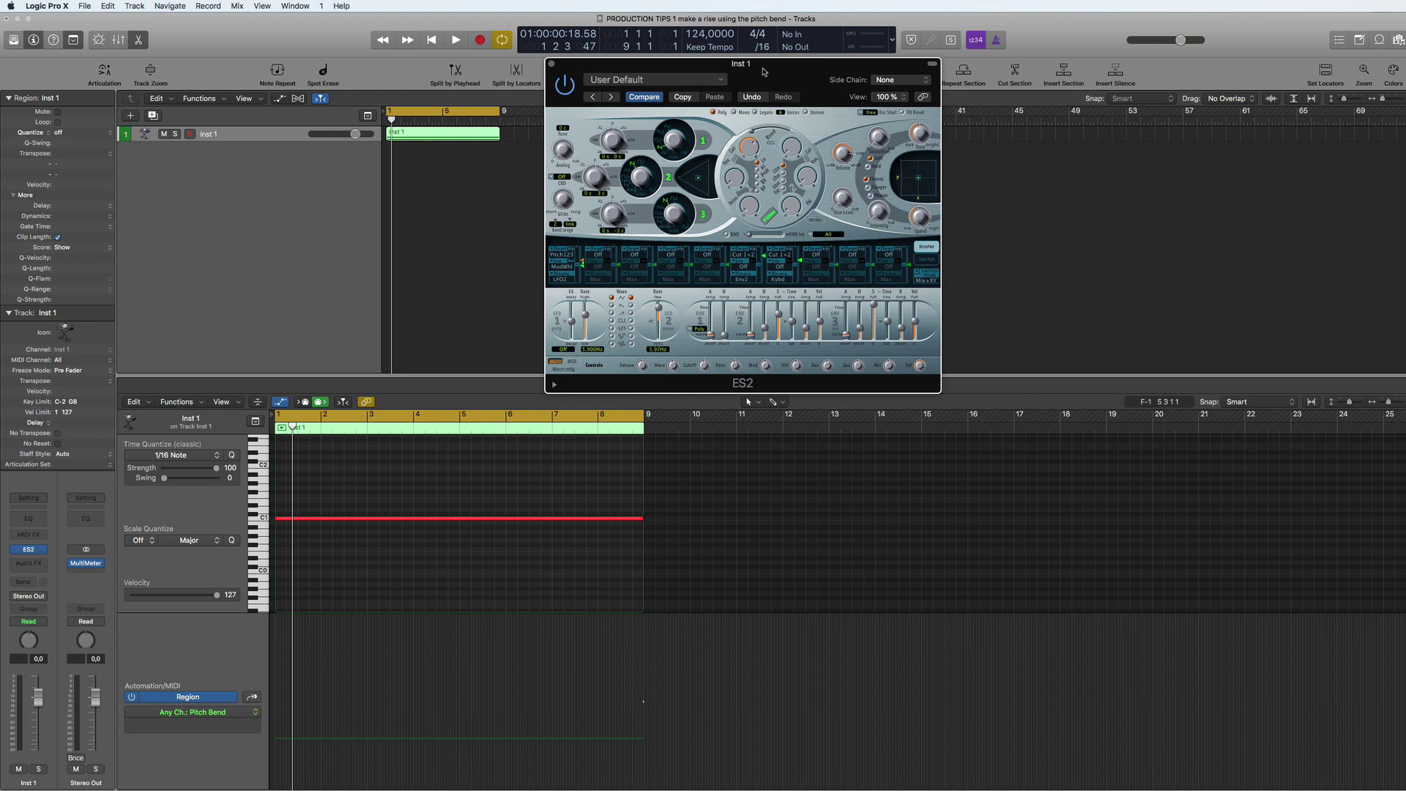
drag(757, 70, 764, 70)
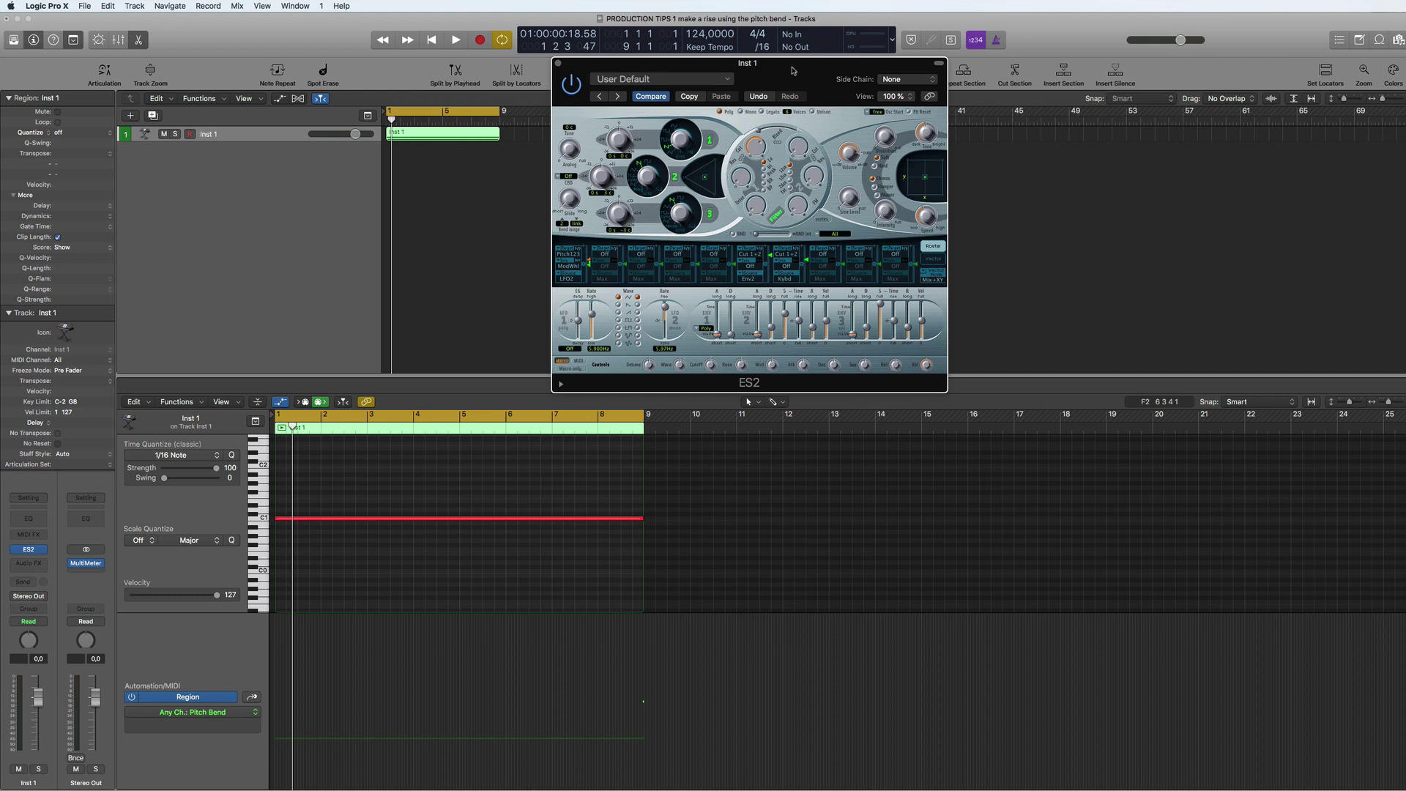
drag(793, 71, 790, 78)
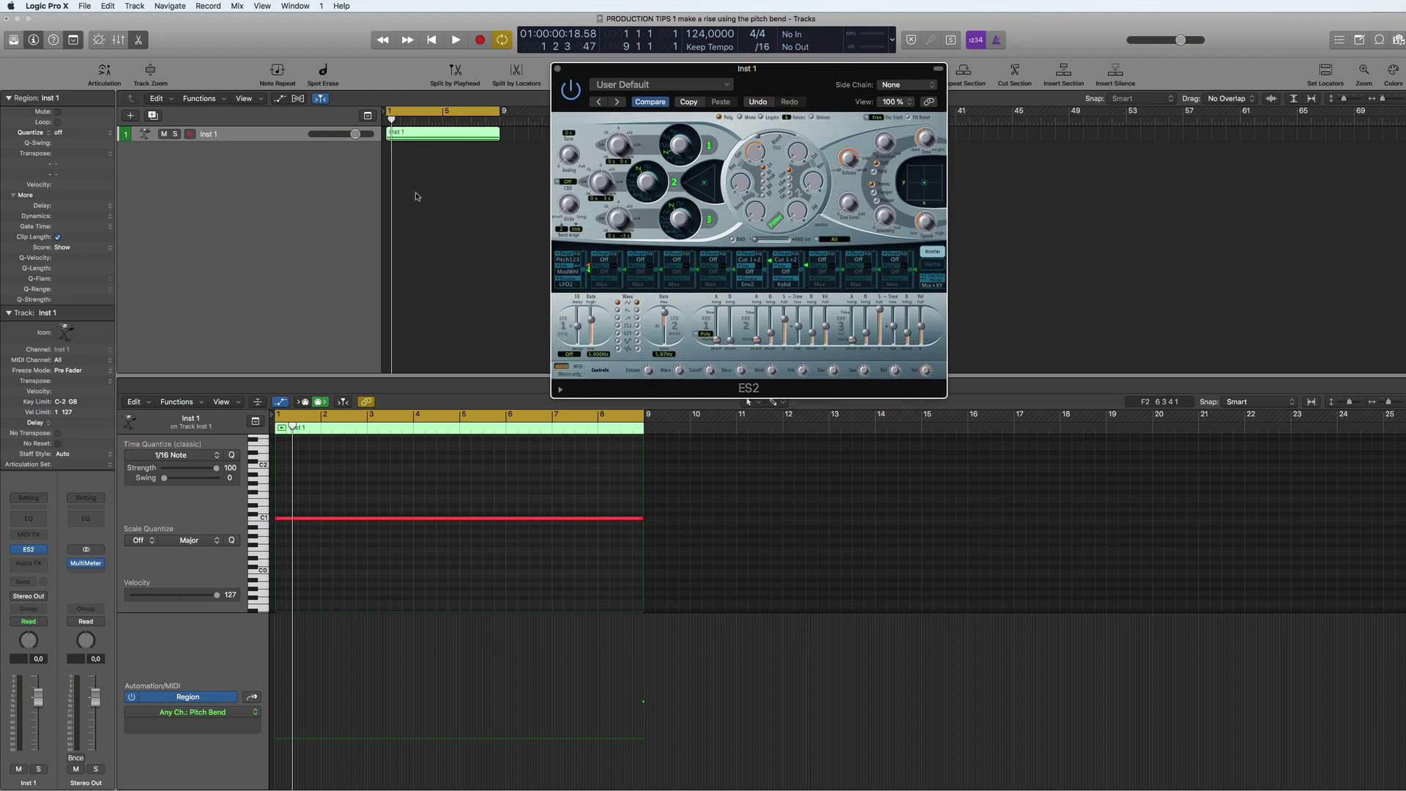
click(418, 451)
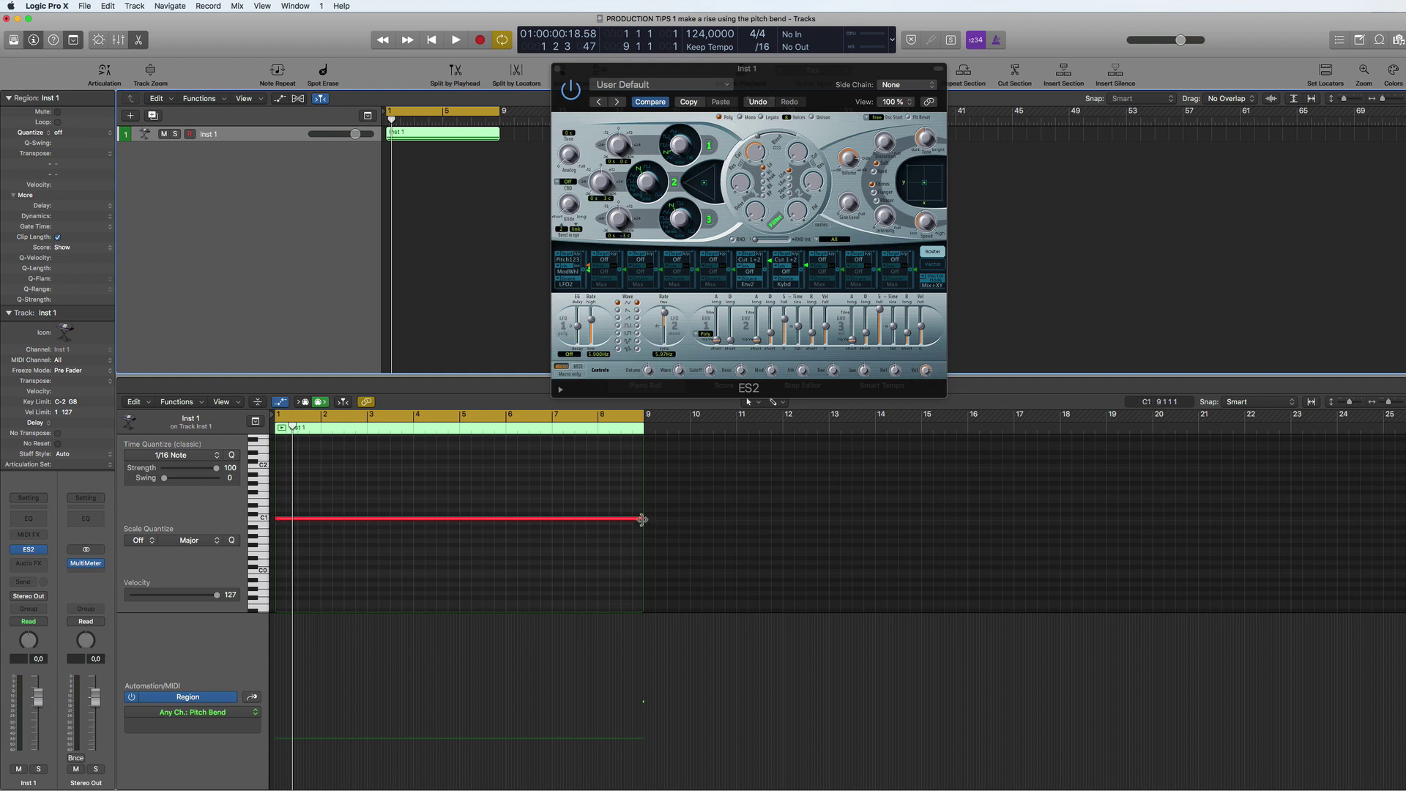
Step: Audition and select the eight-bar note from its piano-roll key, shifting the ES2 window left
click(263, 519)
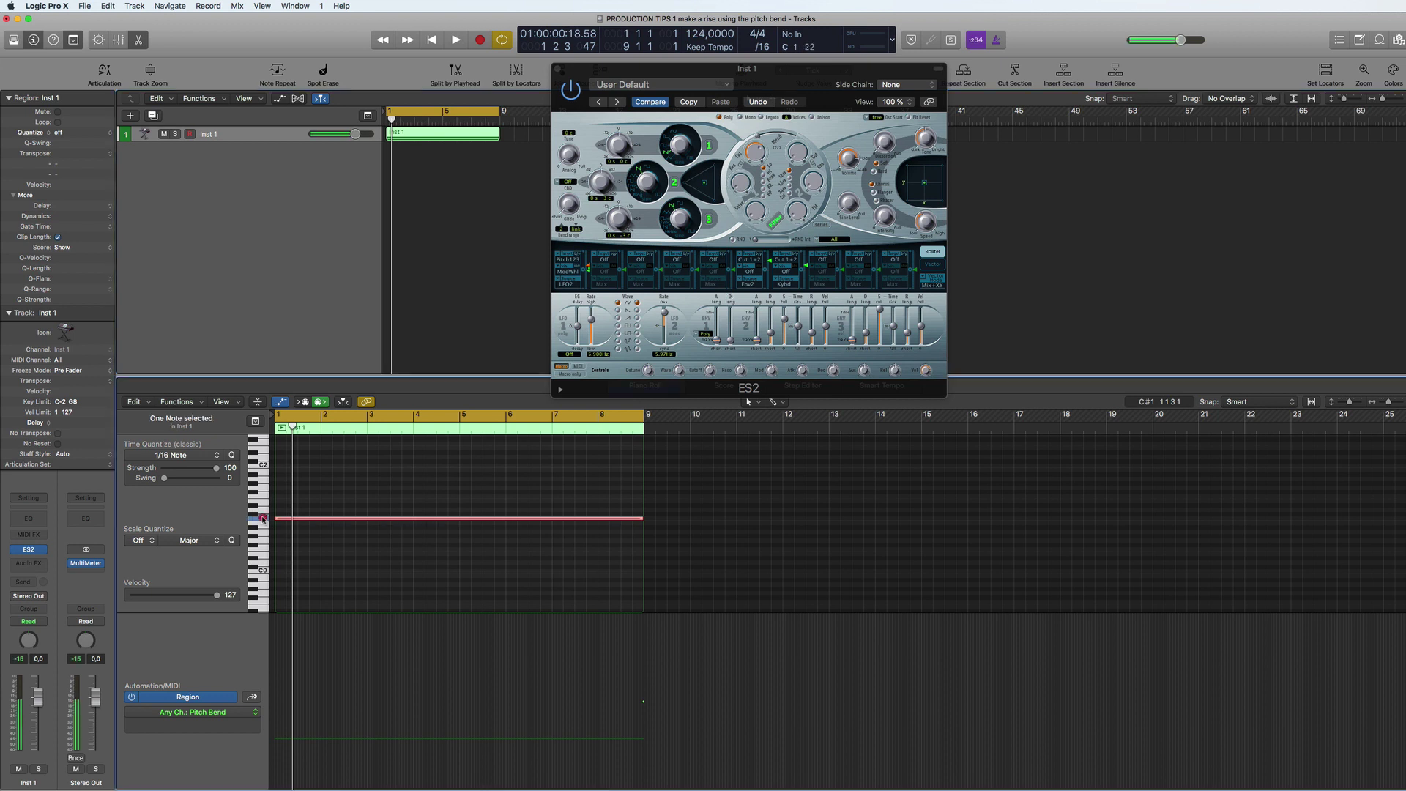
click(263, 518)
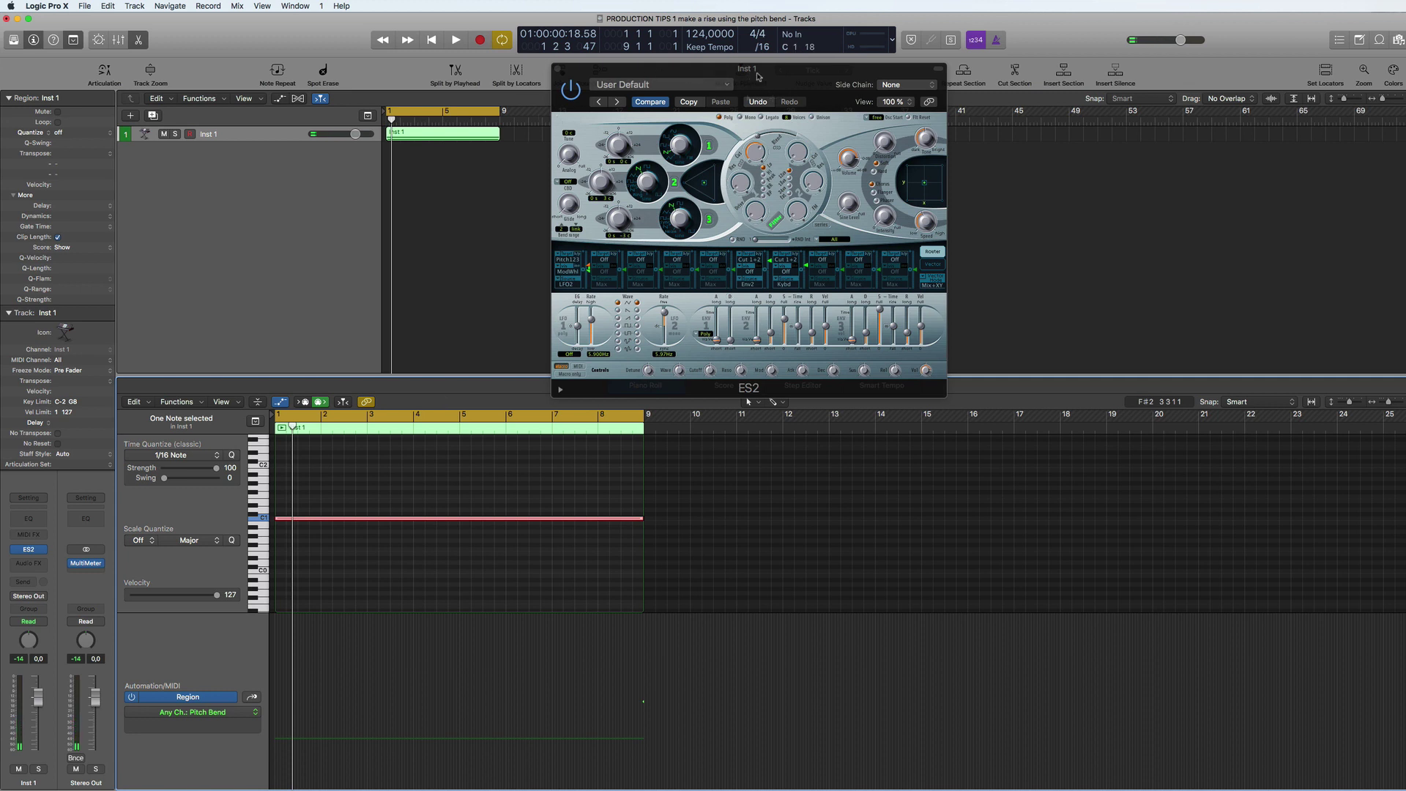
drag(791, 73, 762, 69)
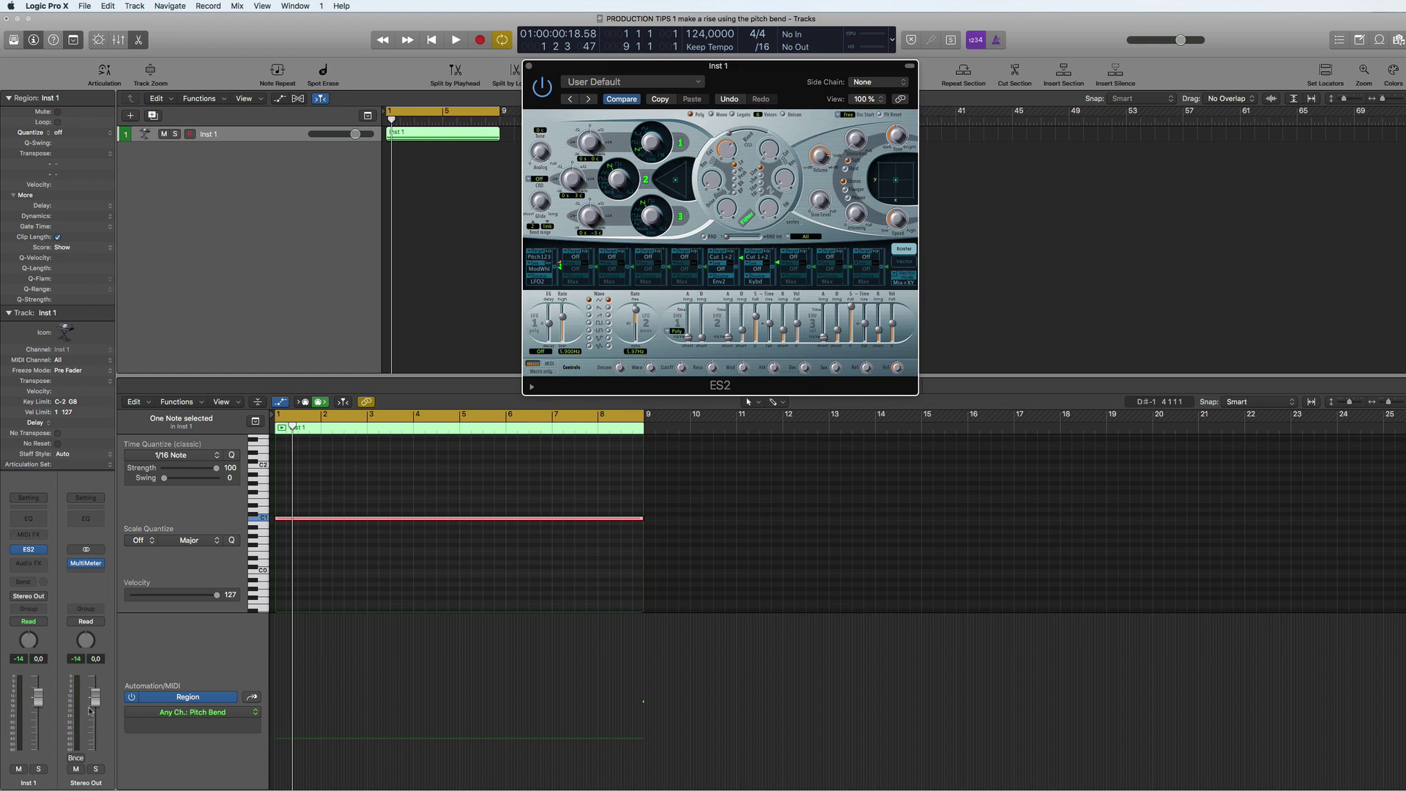
click(282, 402)
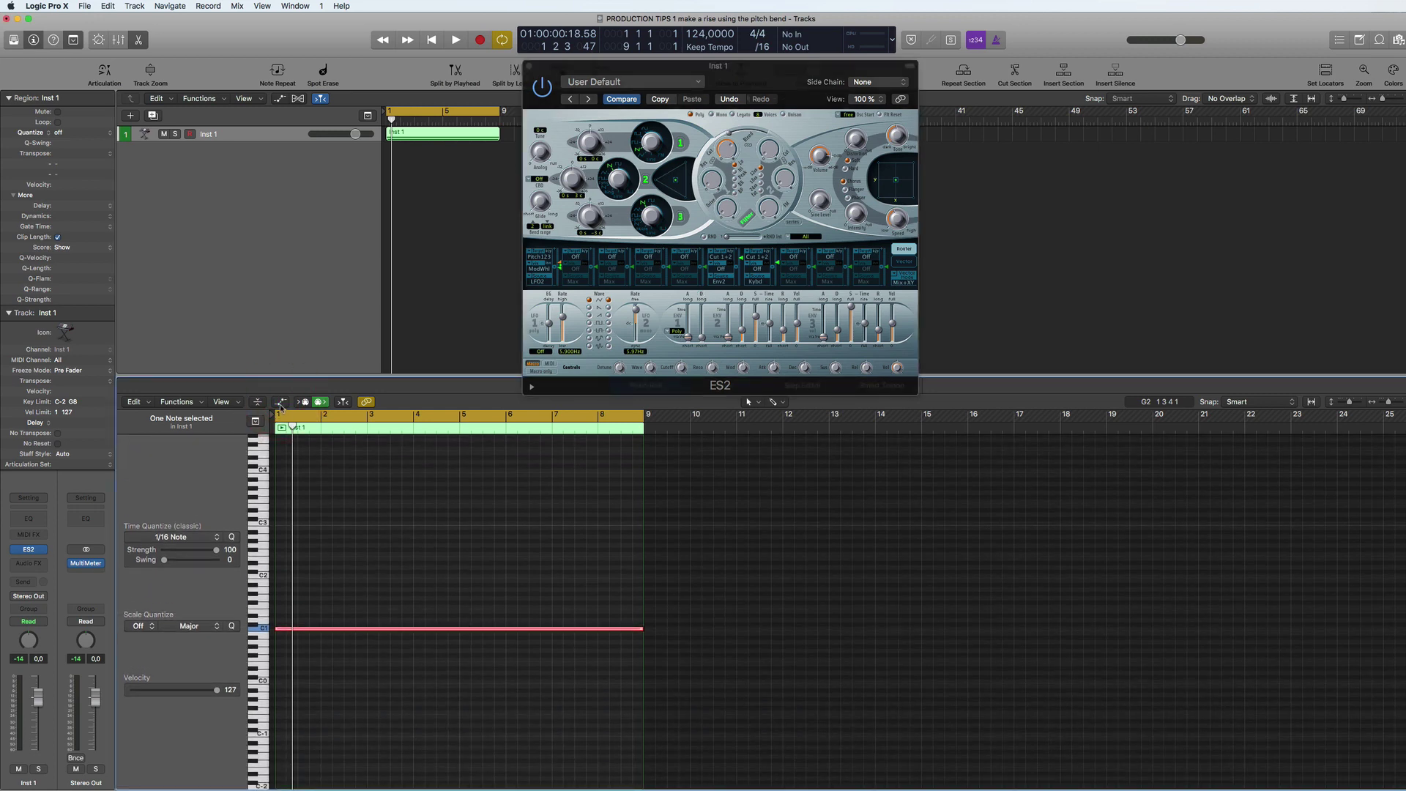
click(281, 402)
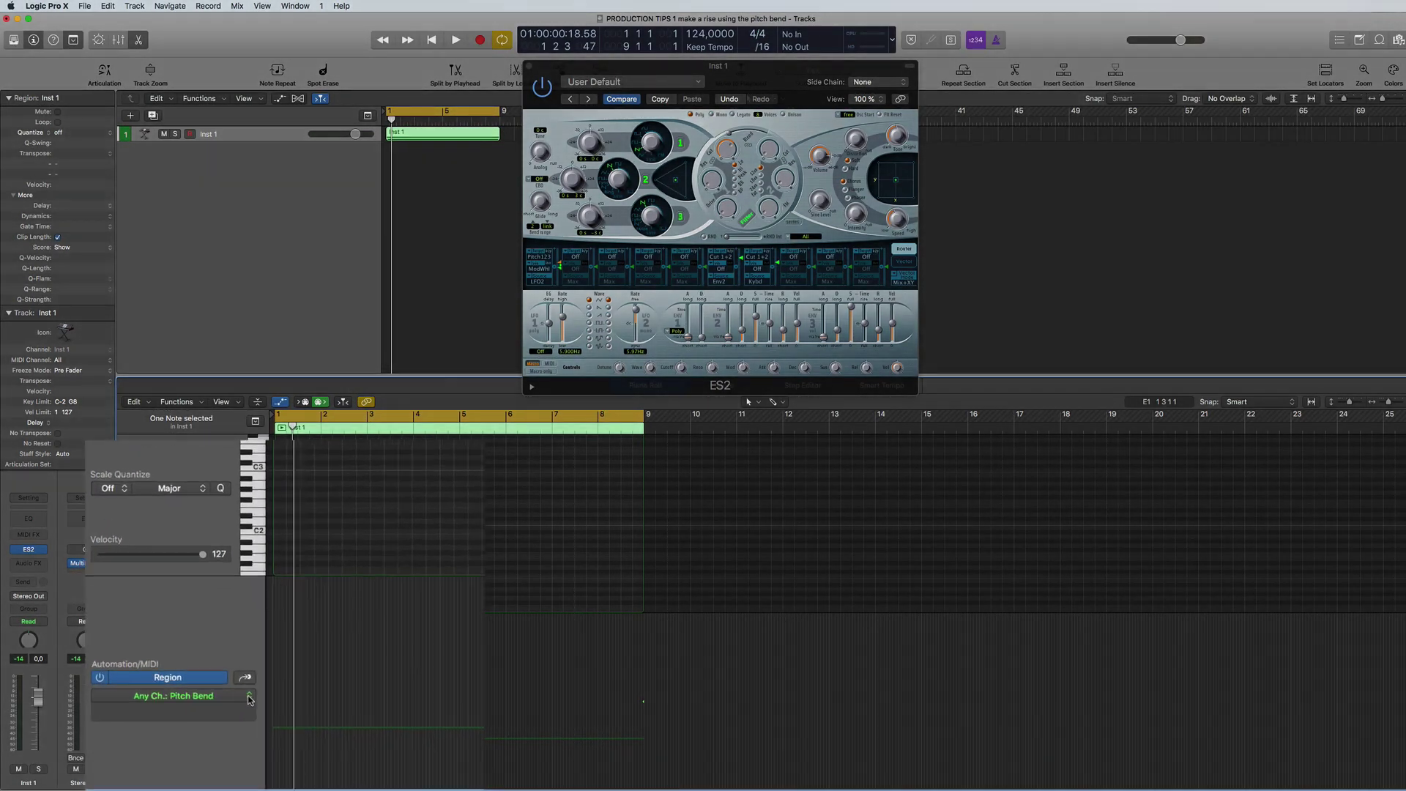
click(256, 713)
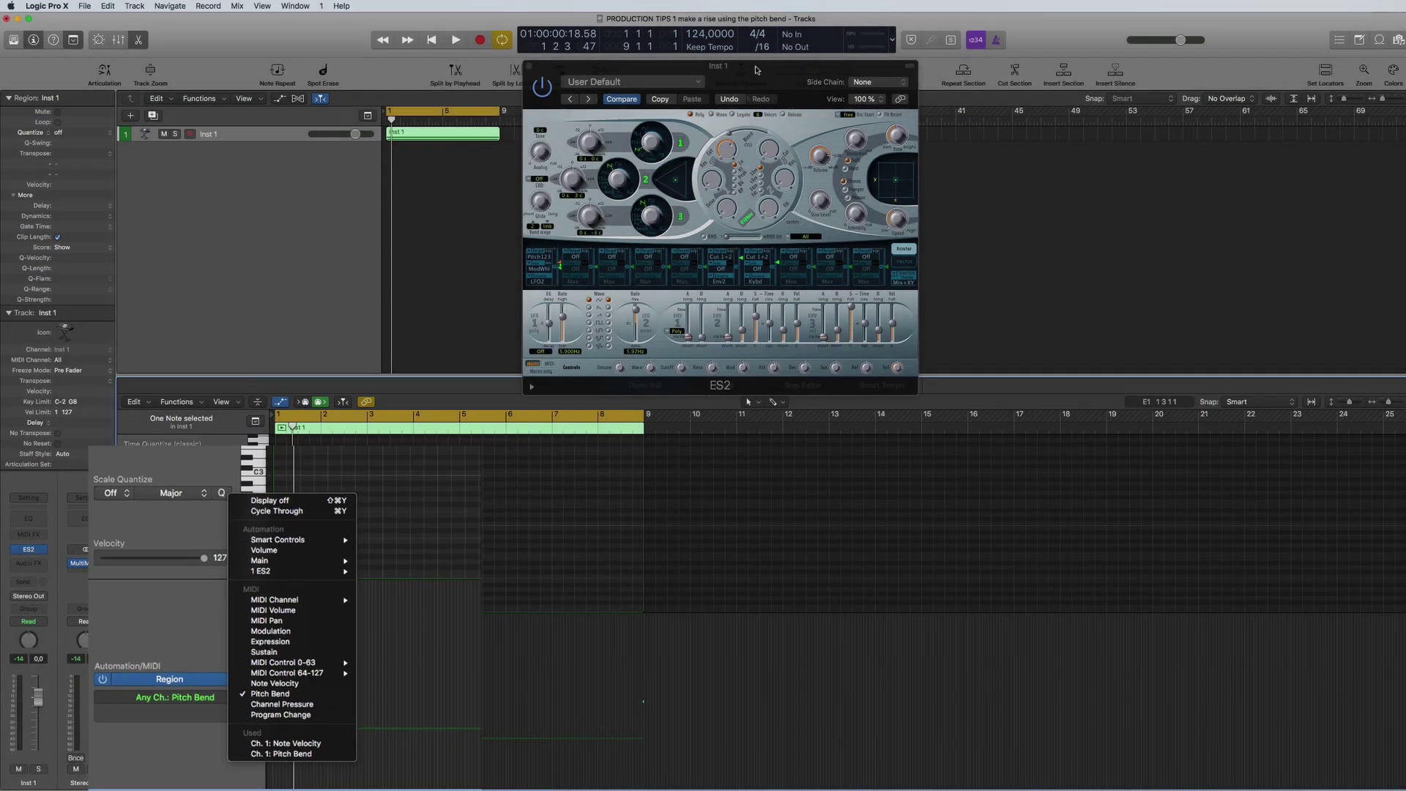
click(740, 68)
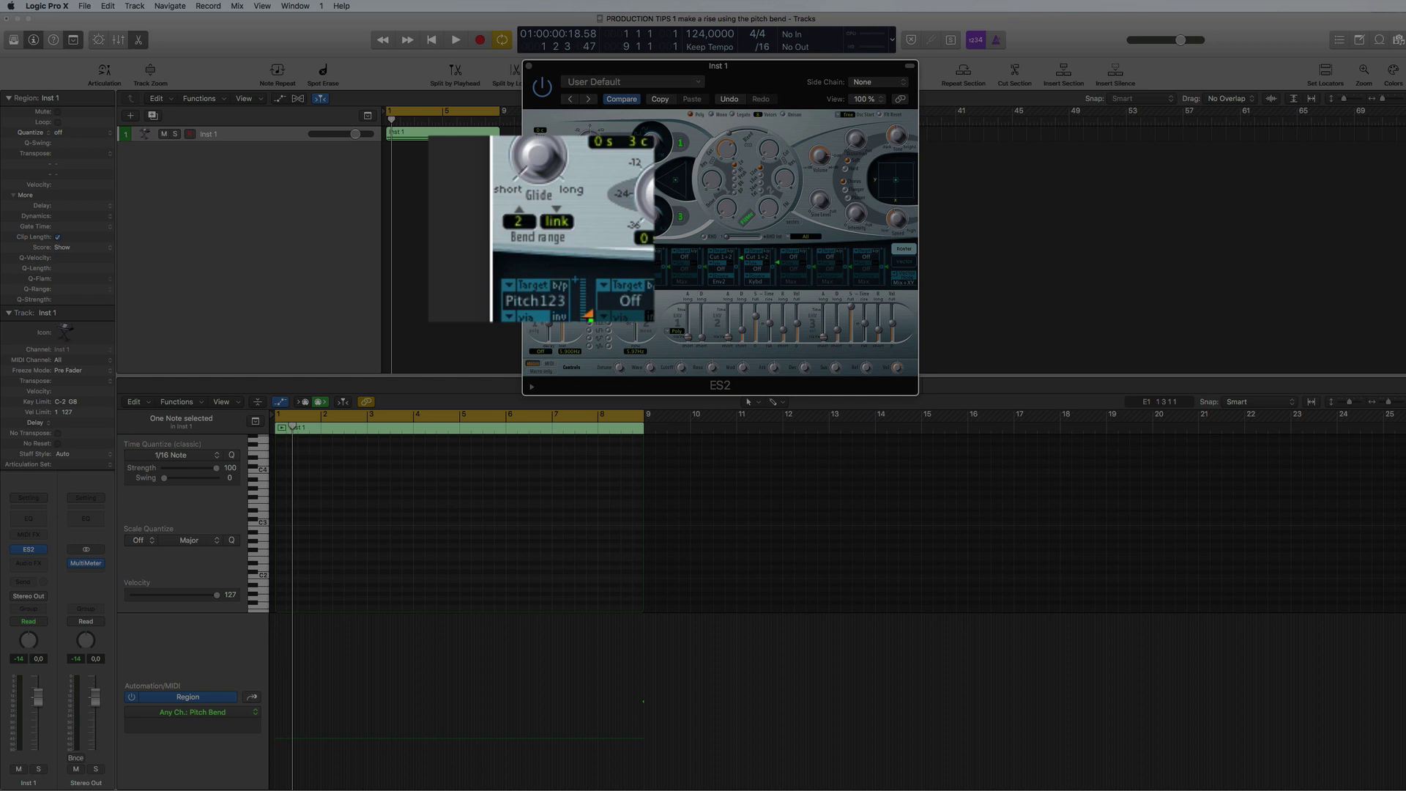
Step: Drag the ES2 Bend range value up until it reads 36 semitones
drag(525, 229, 523, 147)
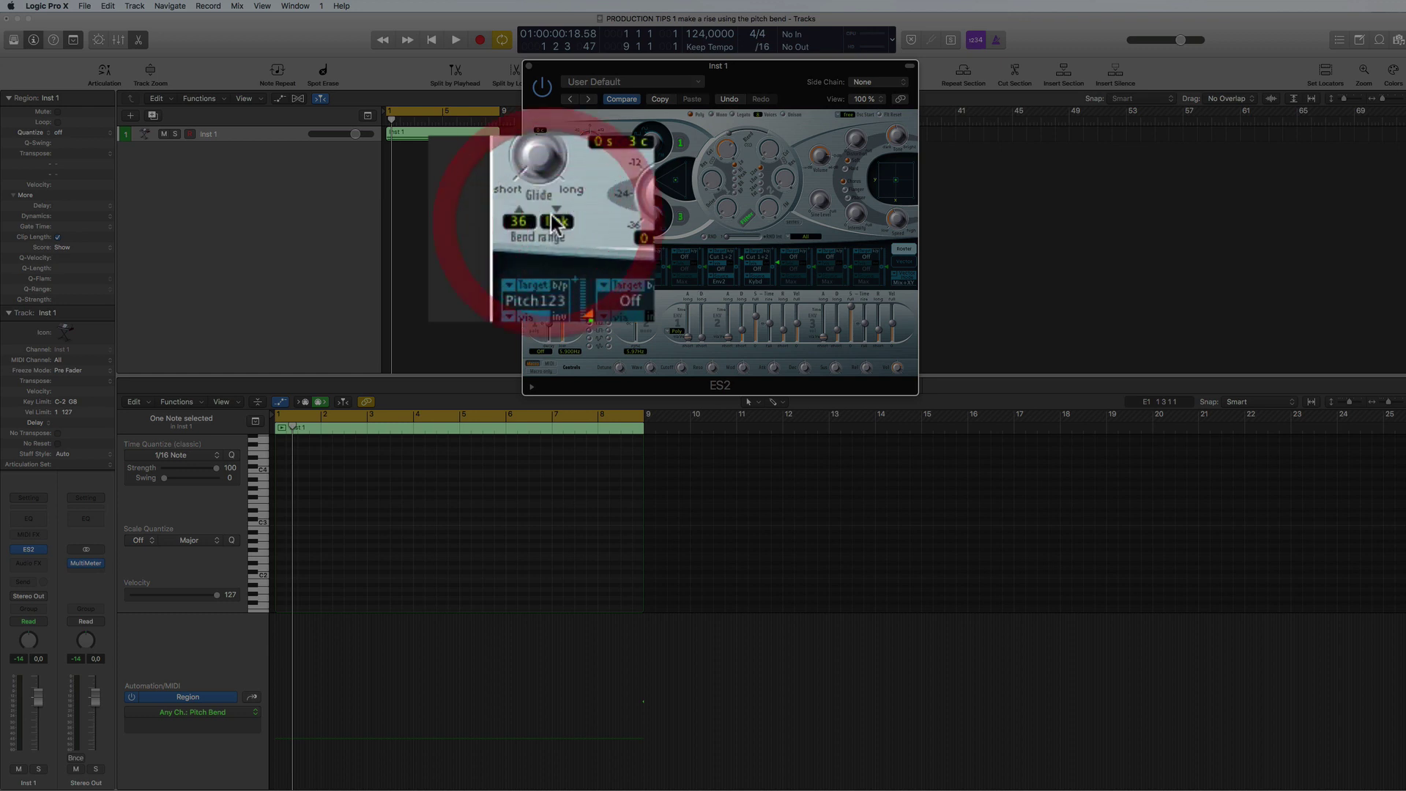
drag(562, 205, 566, 143)
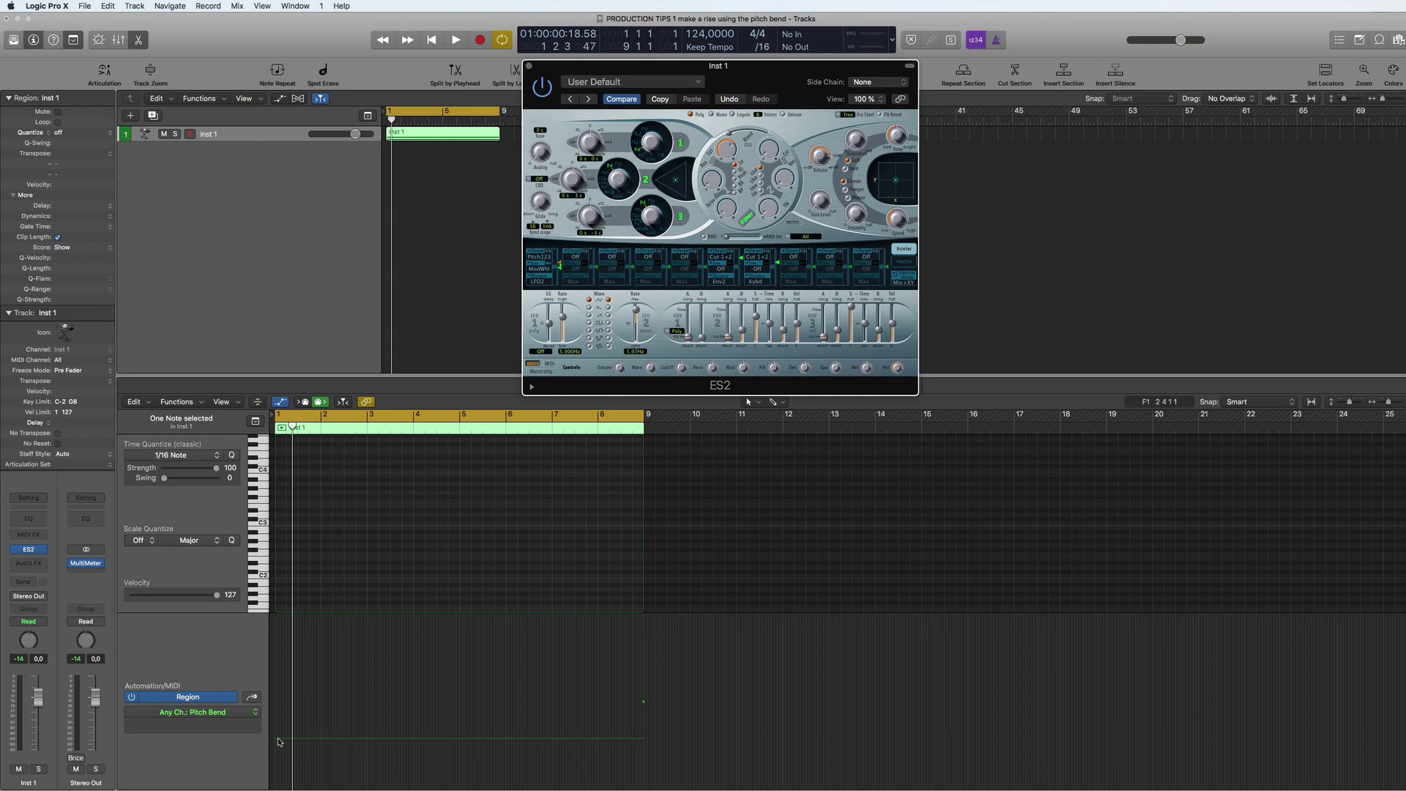
Step: Draw a Pitch Bend ramp from 0 at the note's start to 63 at its end, then play it
click(279, 740)
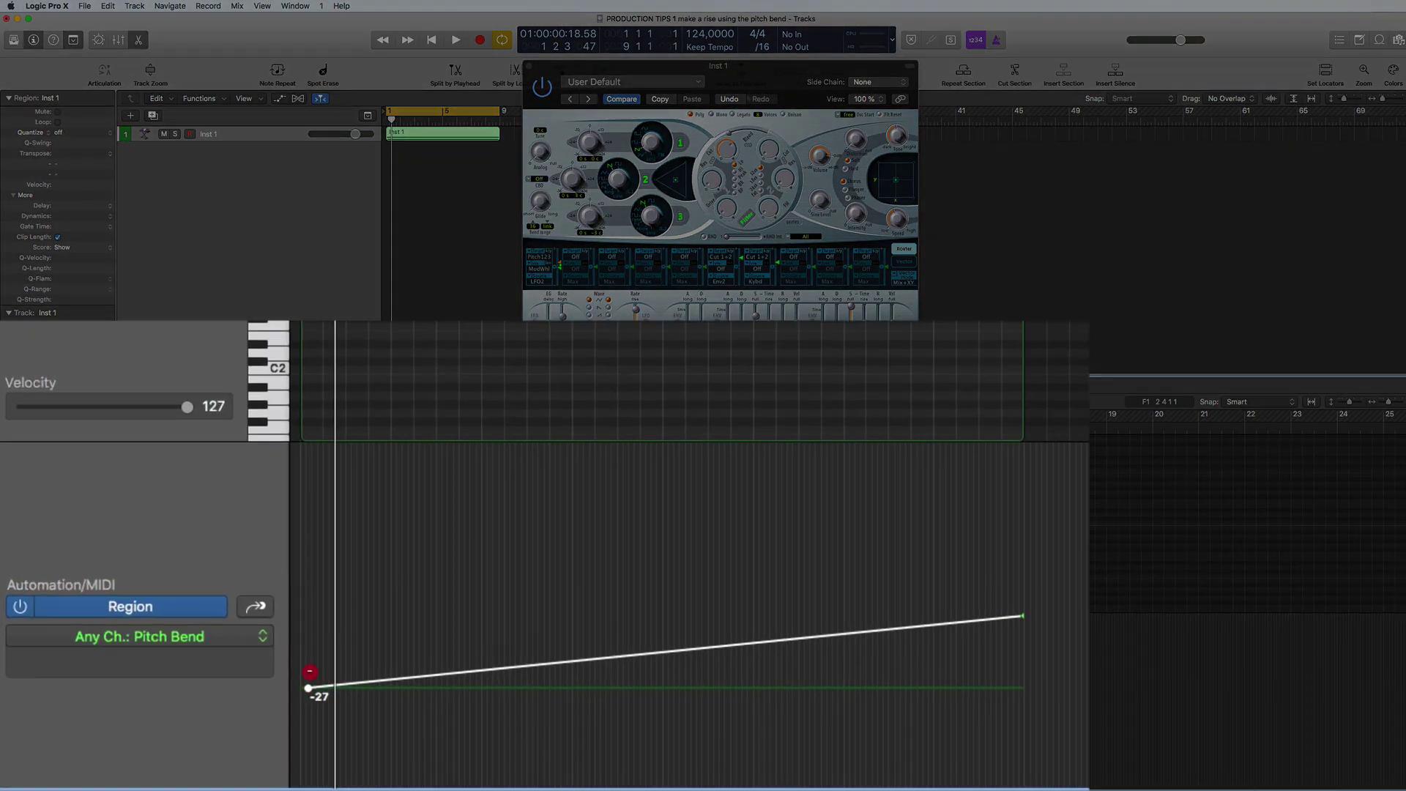
drag(279, 737, 279, 712)
drag(309, 636, 308, 615)
click(907, 618)
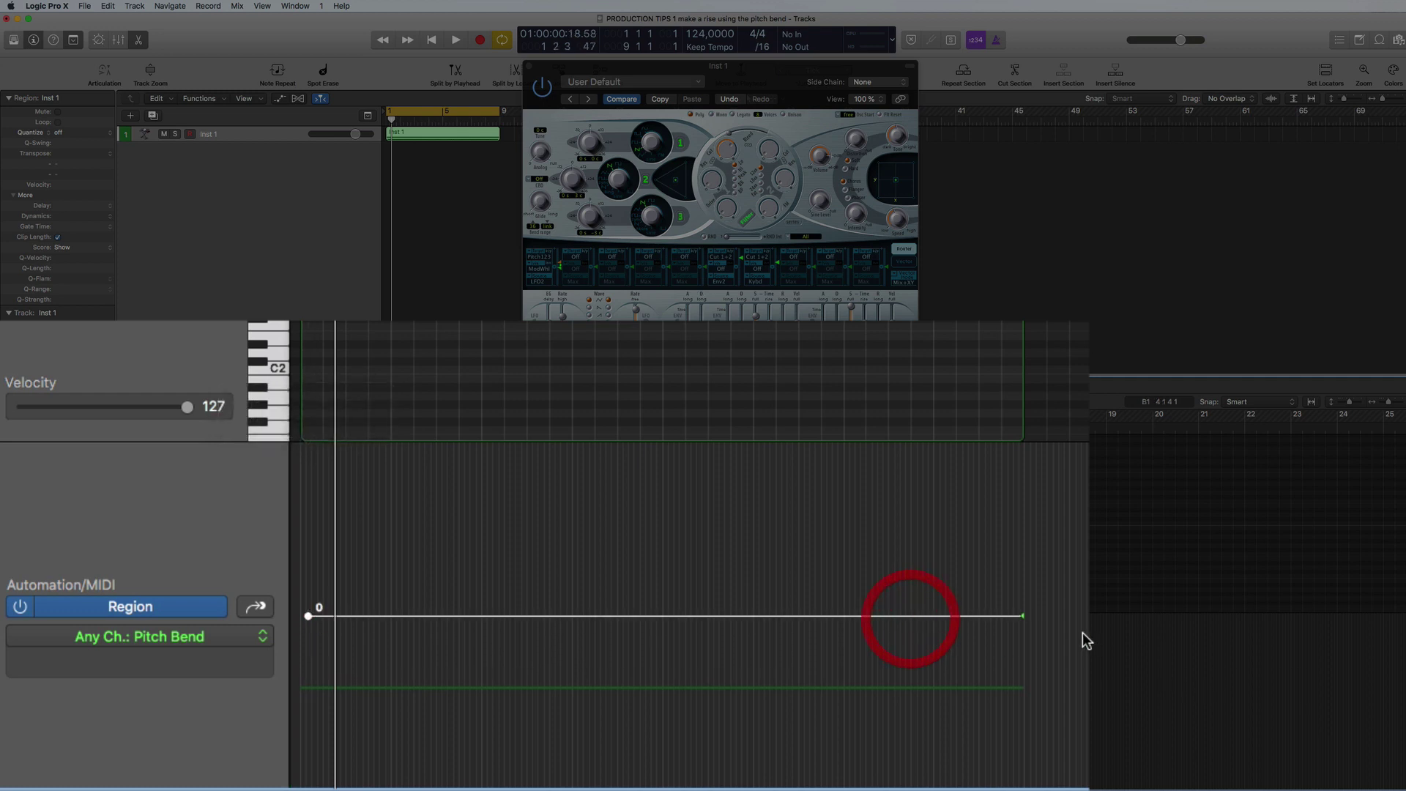
drag(1020, 616, 1032, 388)
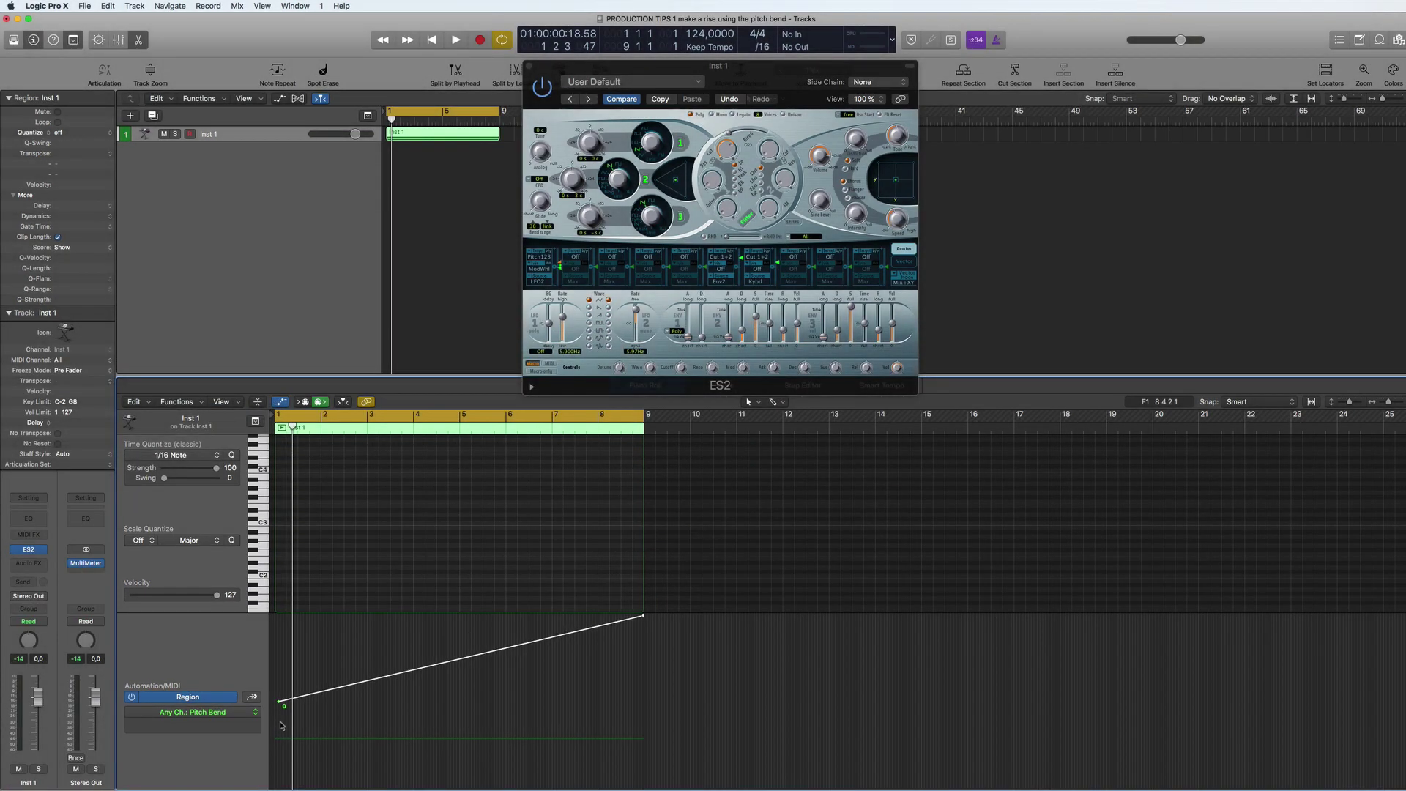
key(space)
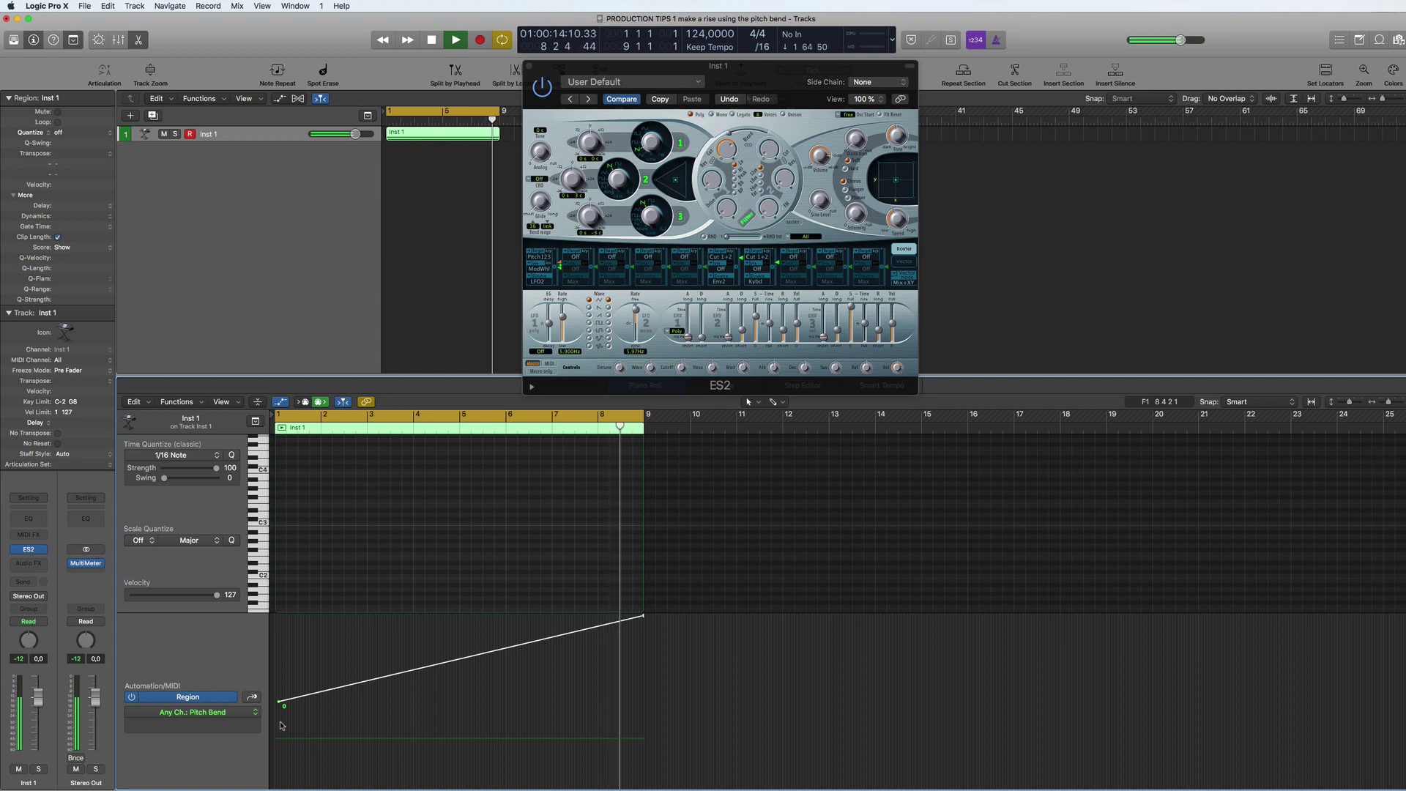
Step: Pull the ramp's start point far below centre and play back the deeper rise
key(space)
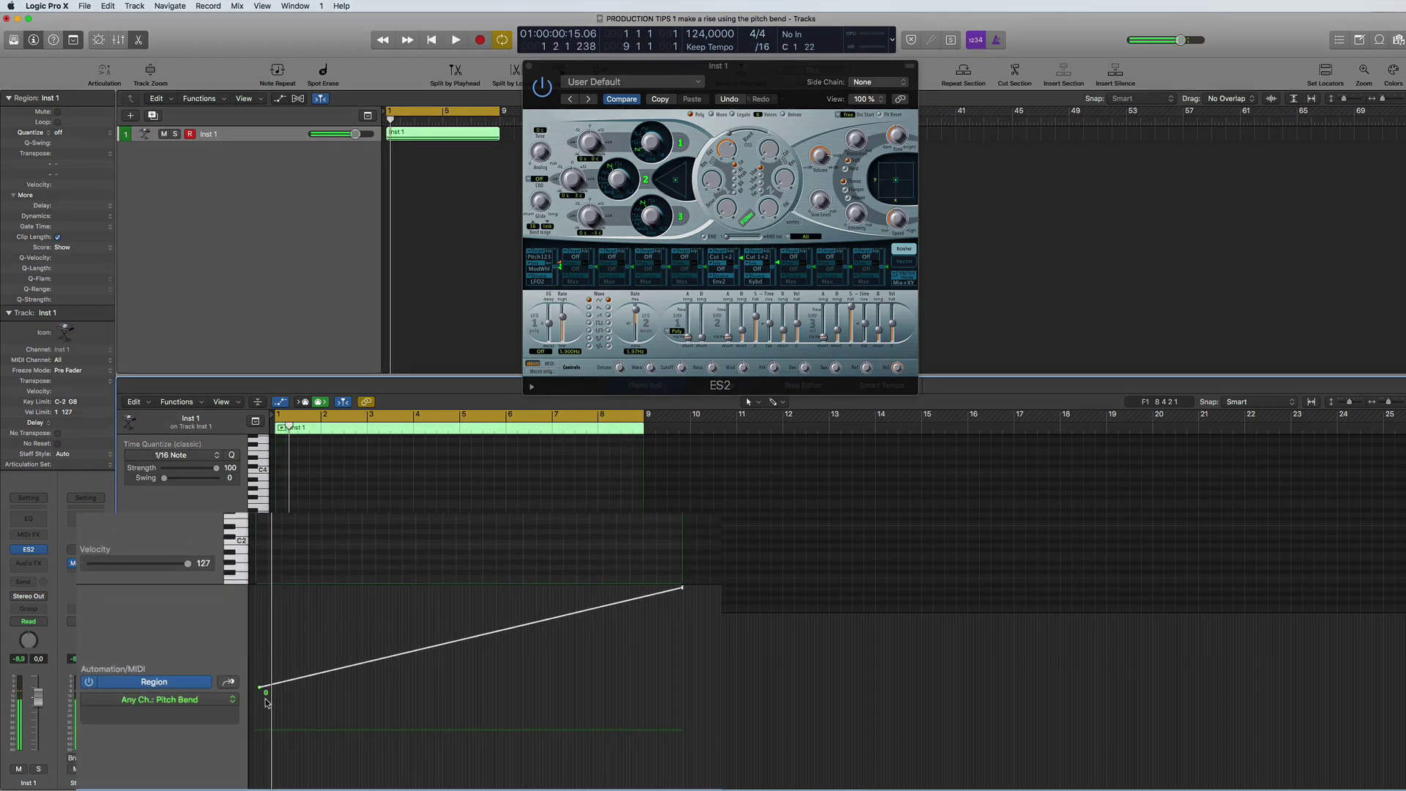
drag(311, 621, 308, 783)
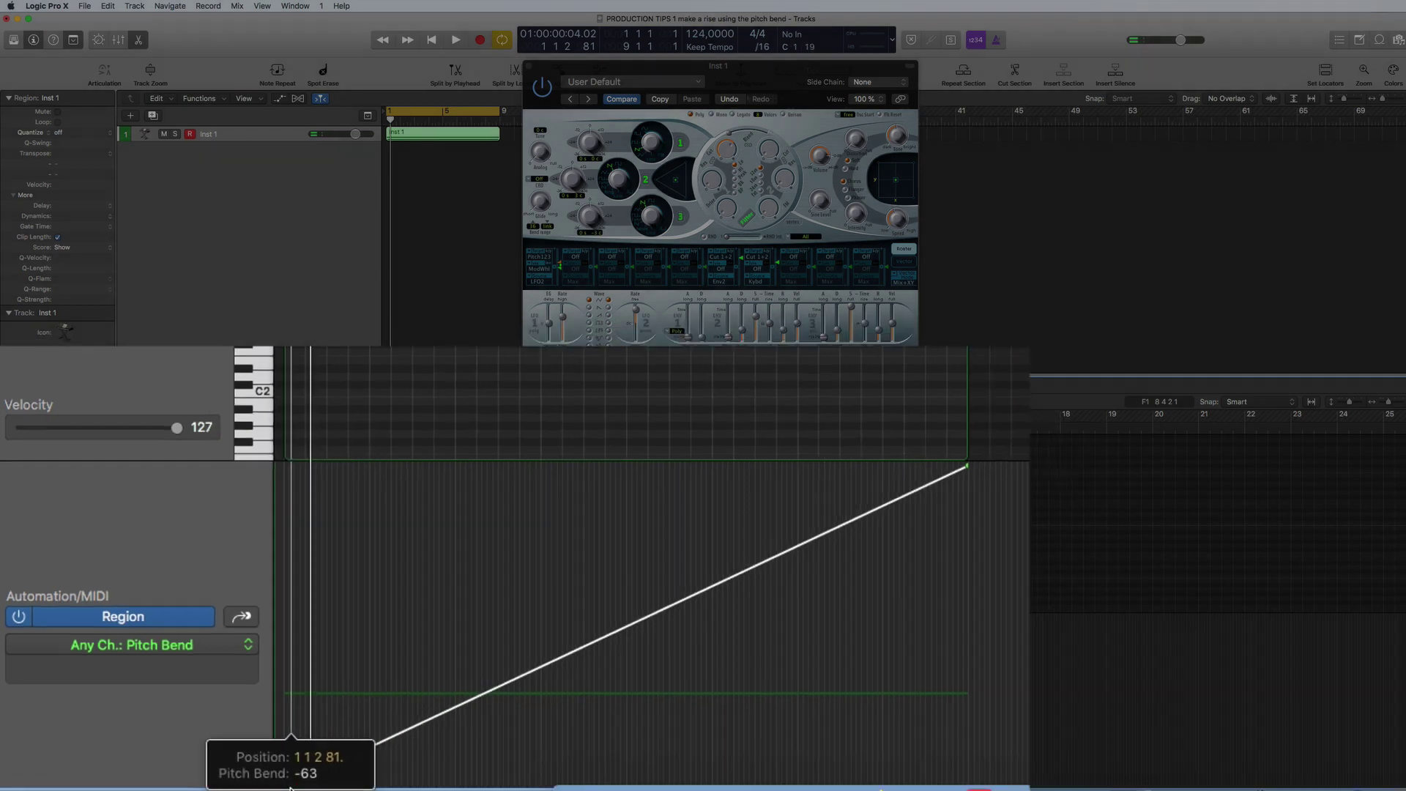
key(space)
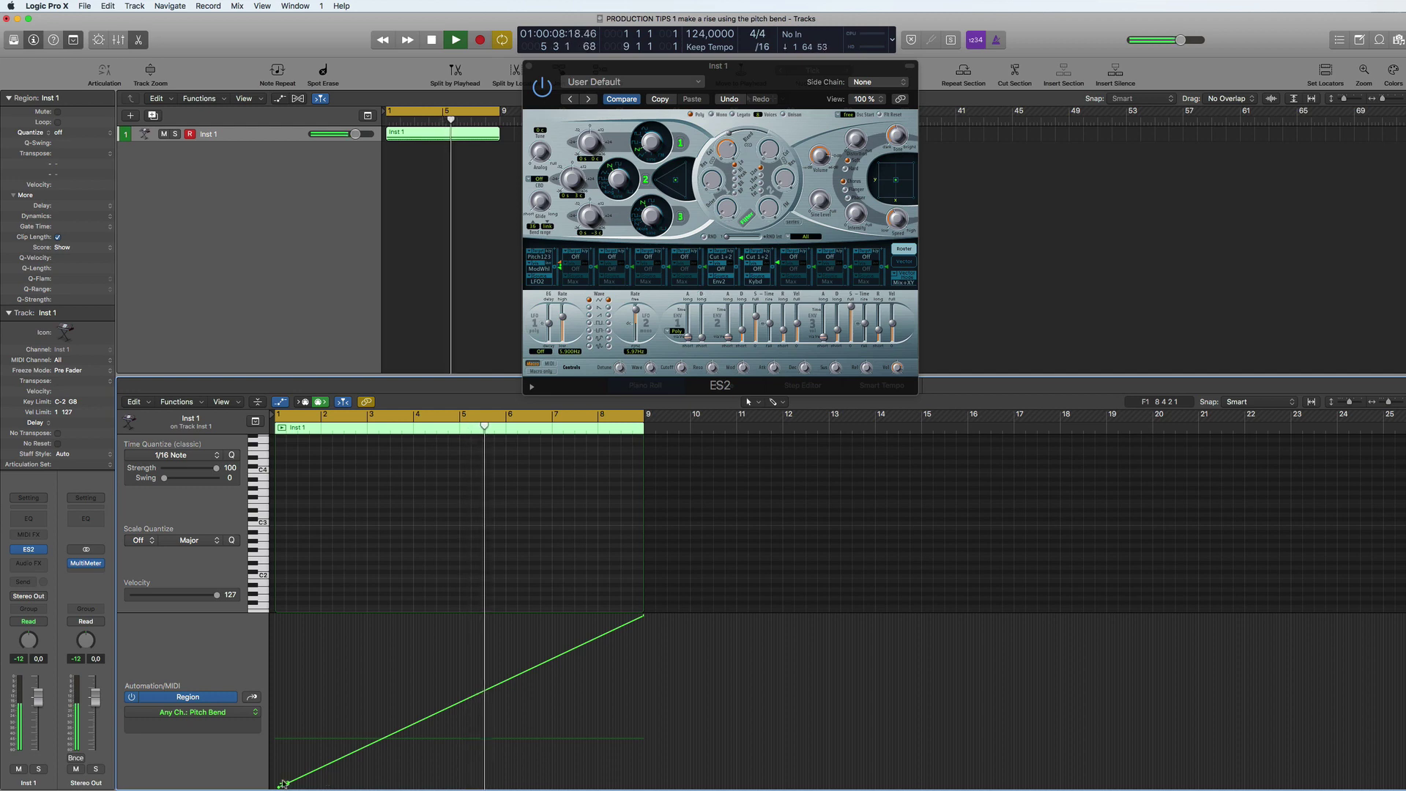
Step: Readjust the ramp's first Pitch Bend point to about -42 and audition it again
scroll(363, 612, down, 5)
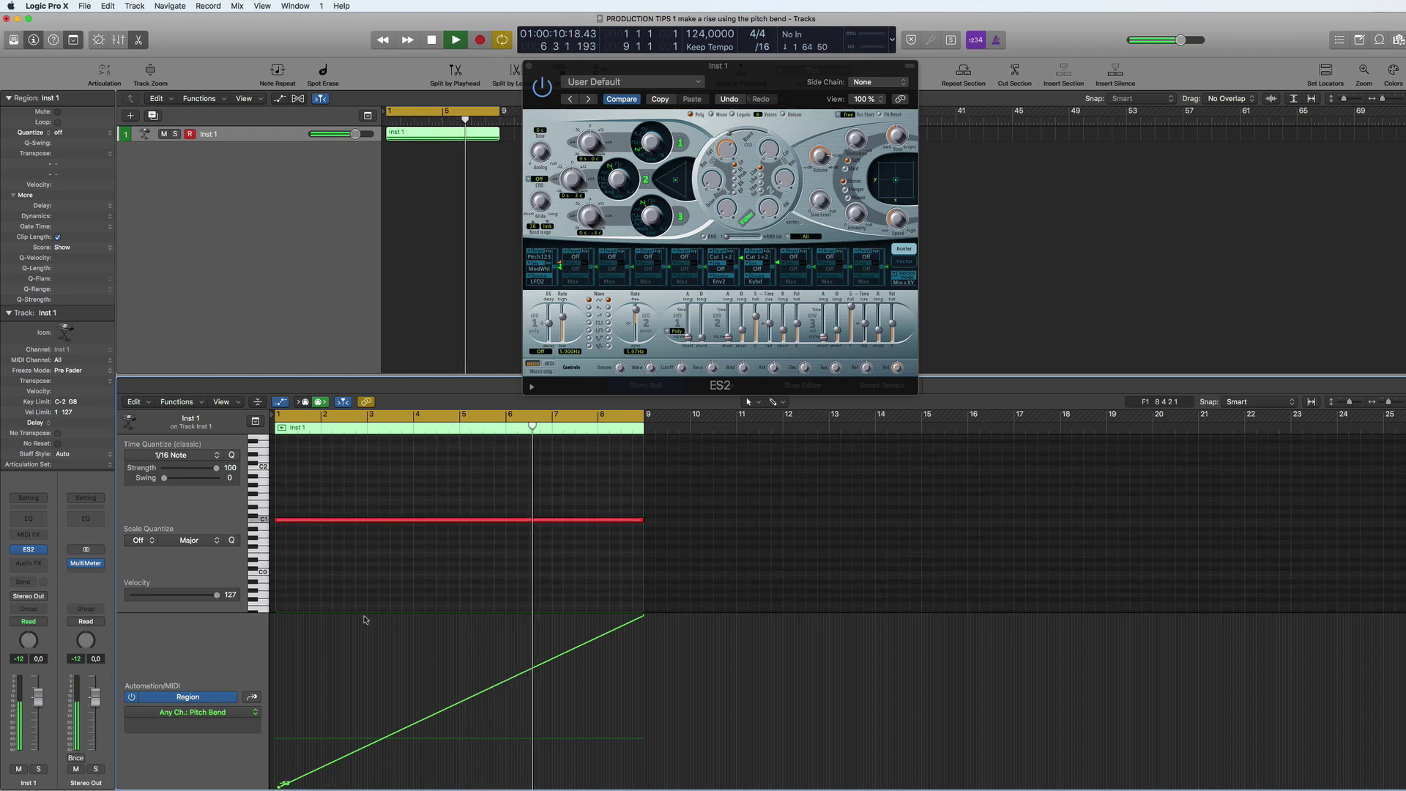
key(space)
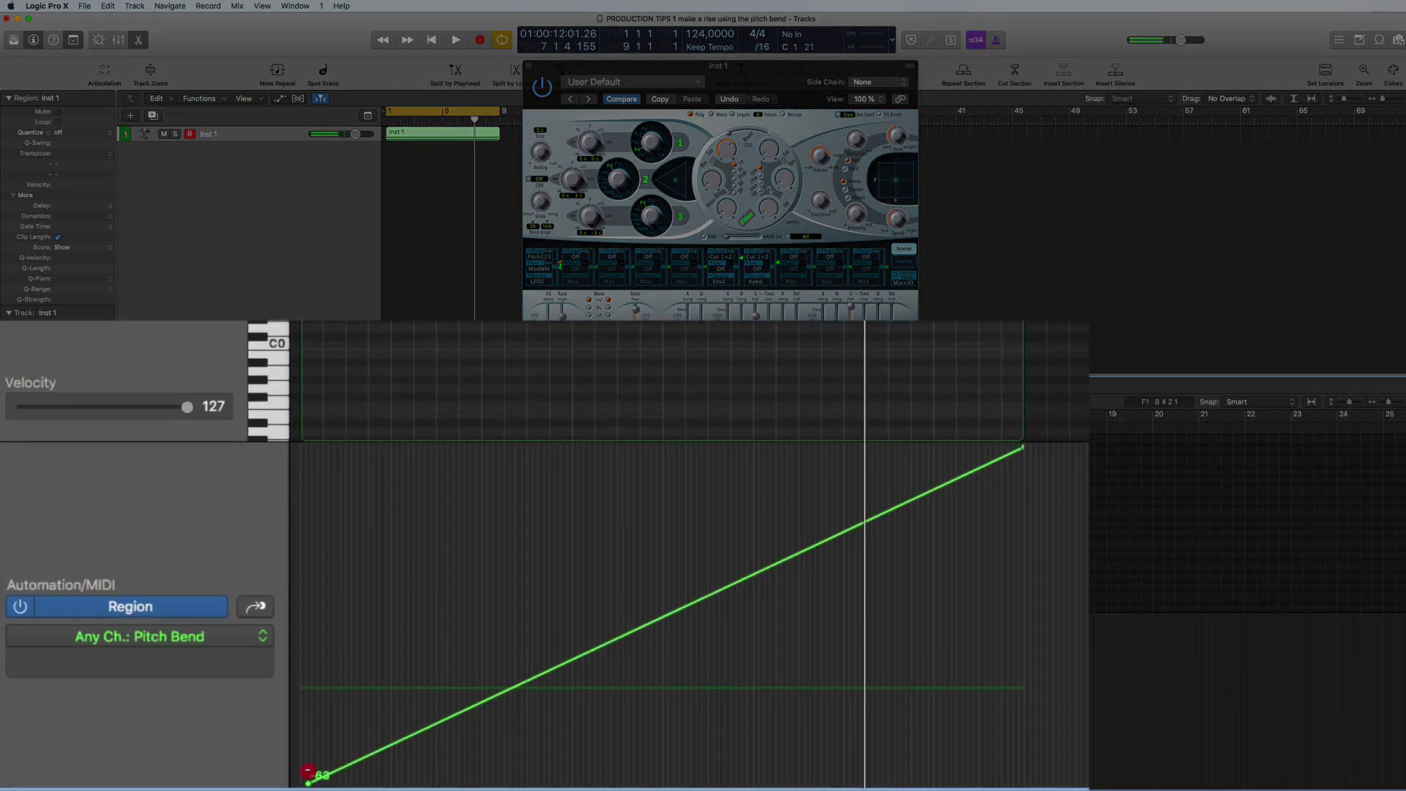
drag(279, 782, 314, 702)
key(space)
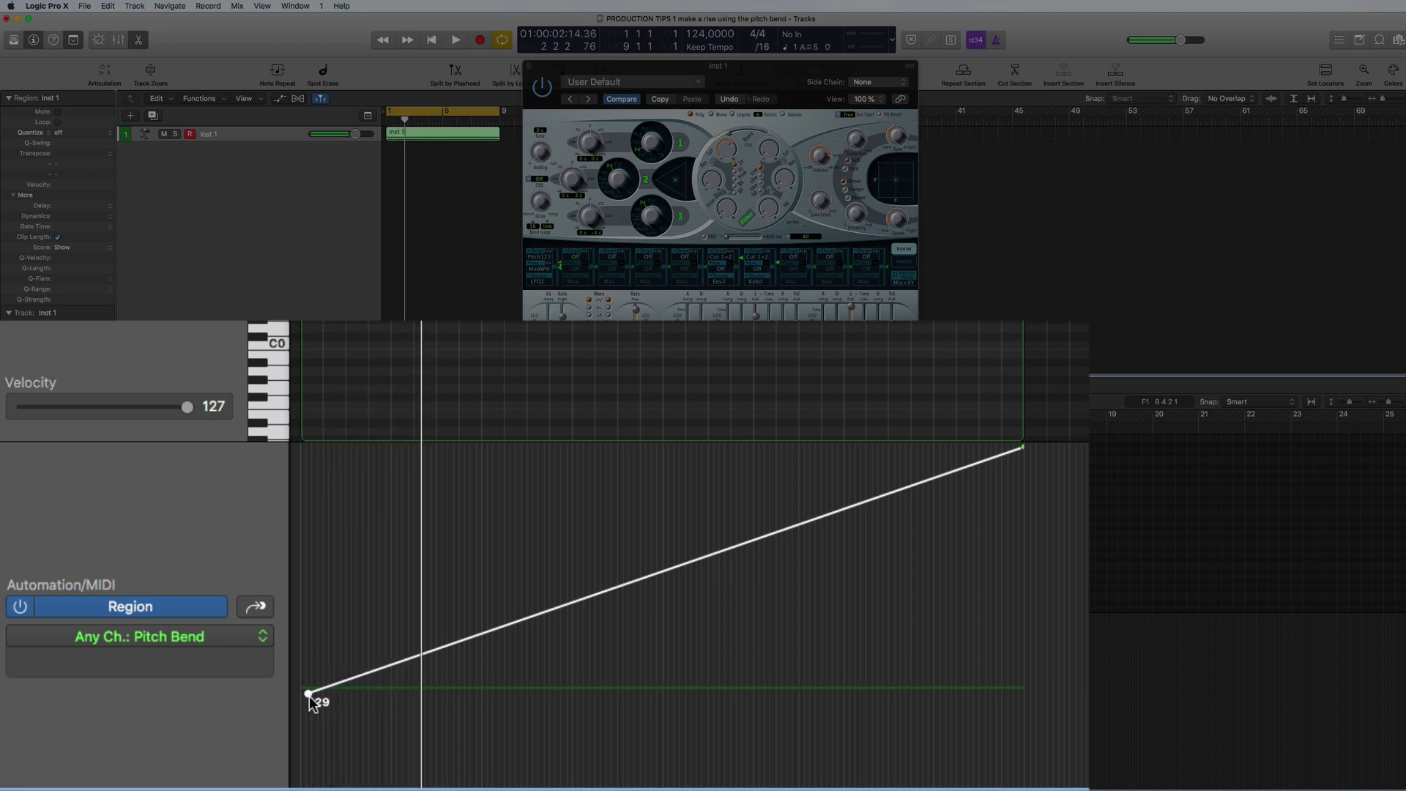
Step: Raise the ramp's first Pitch Bend point to about -15, audition the rise, then stop playback
key(space)
drag(315, 703, 308, 614)
key(space)
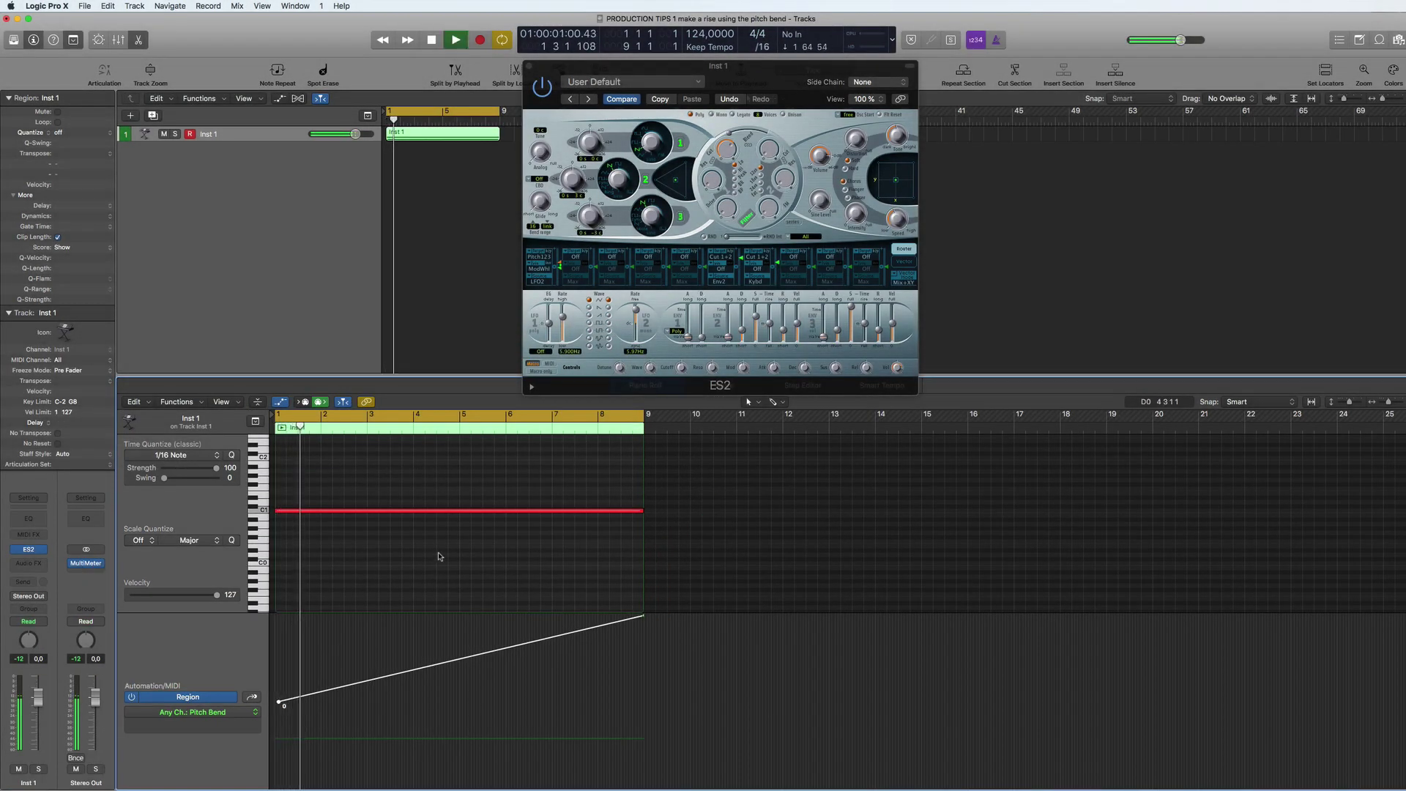
scroll(439, 556, up, 3)
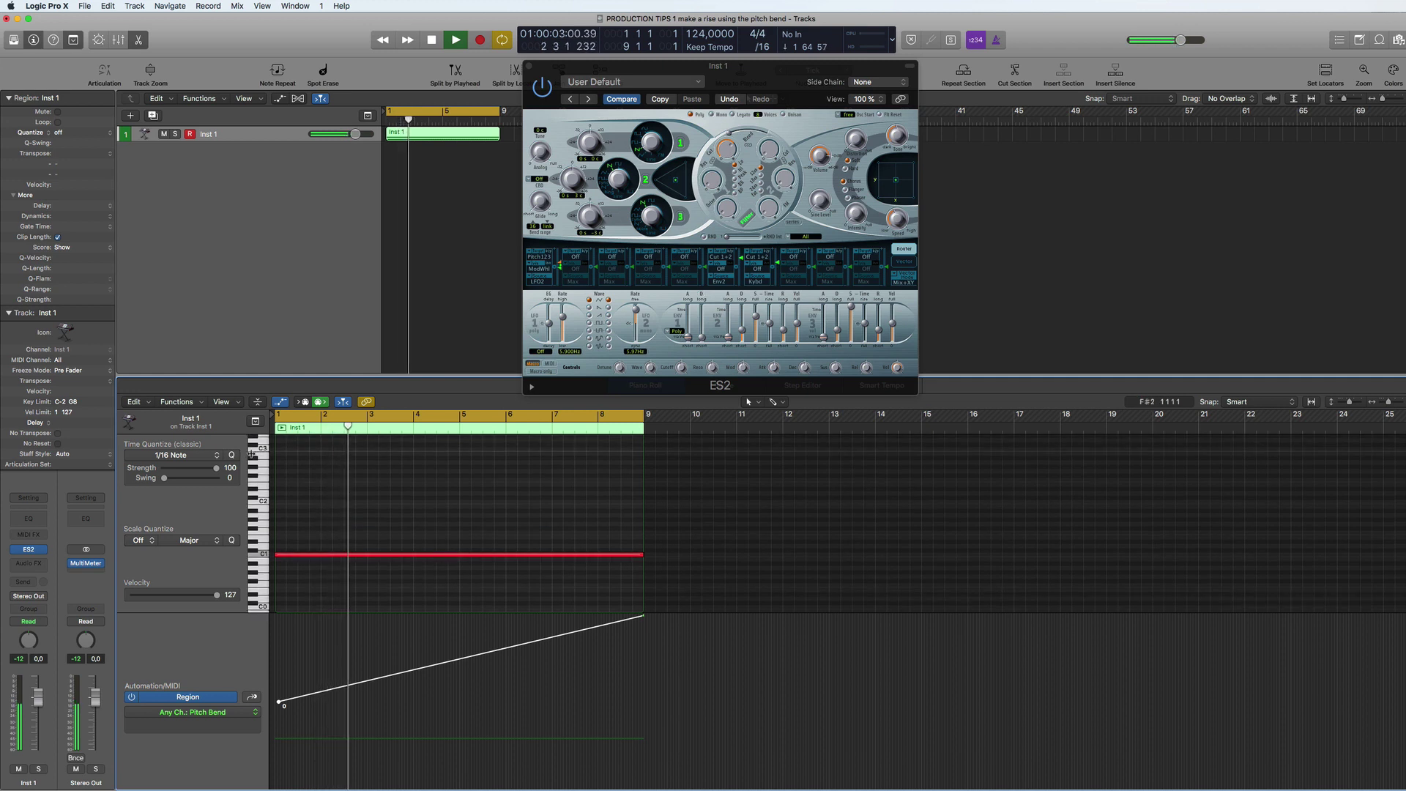
key(space)
scroll(261, 453, up, 2)
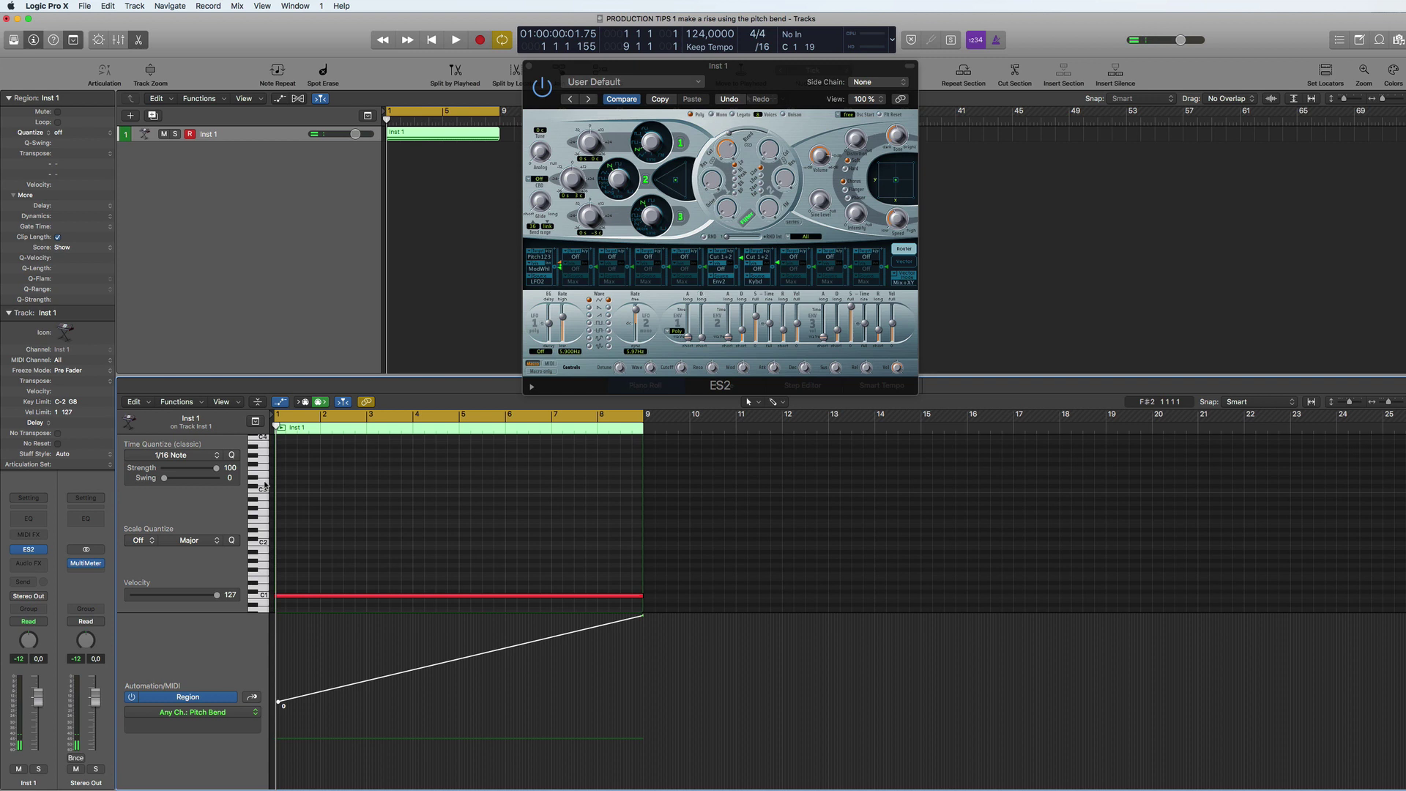
scroll(473, 553, up, 2)
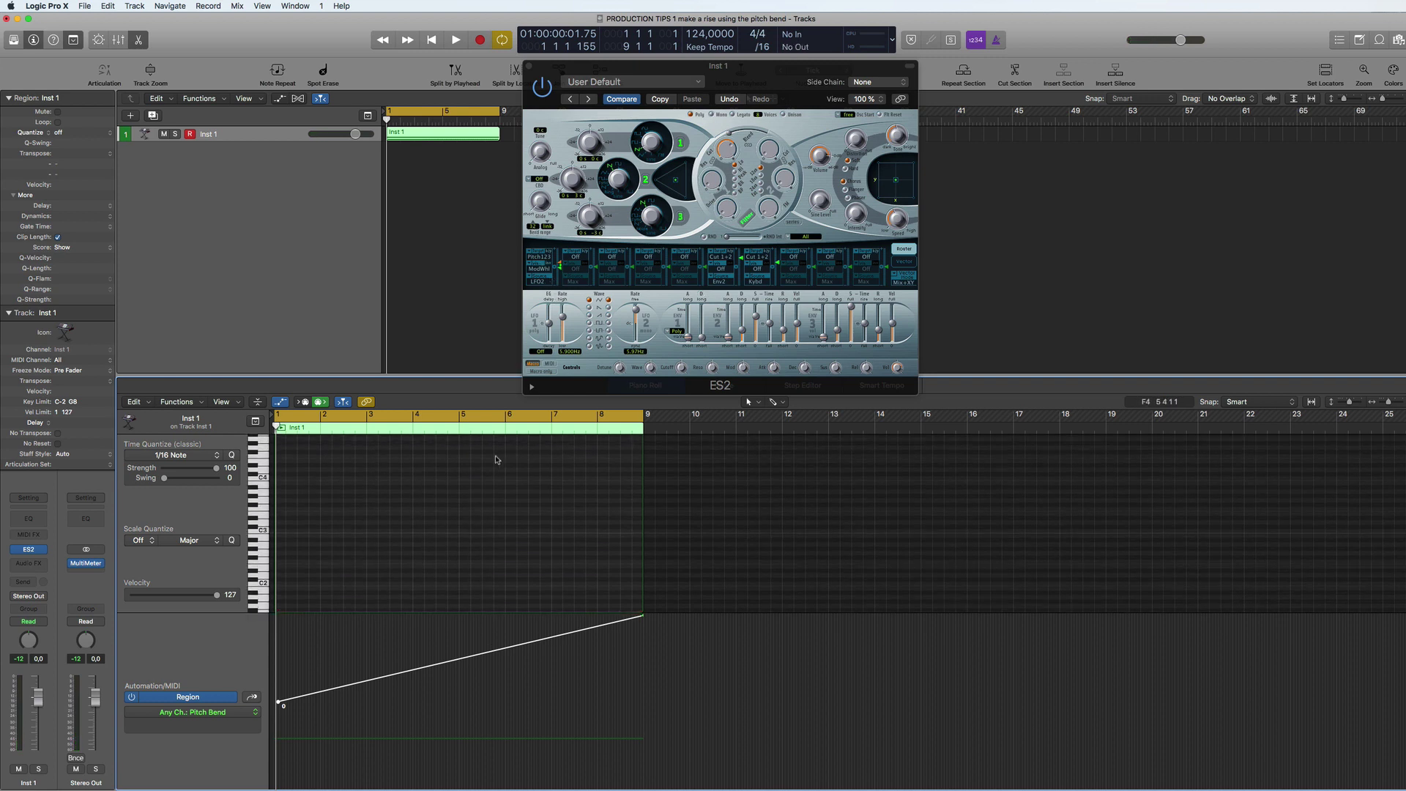
Step: Duplicate the low eight-bar note up to higher pitches such as C2 and play the stack
scroll(496, 460, down, 2)
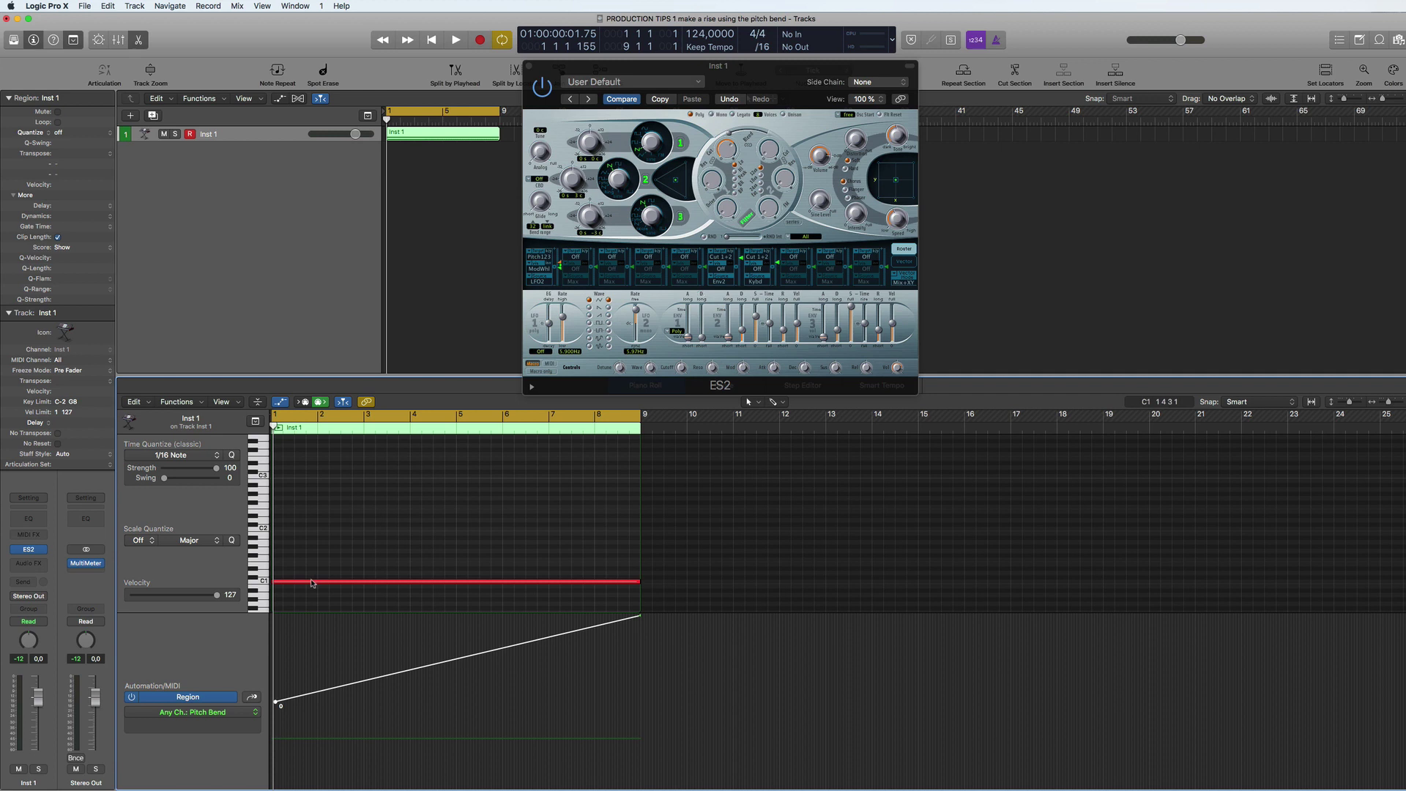
drag(311, 582, 314, 547)
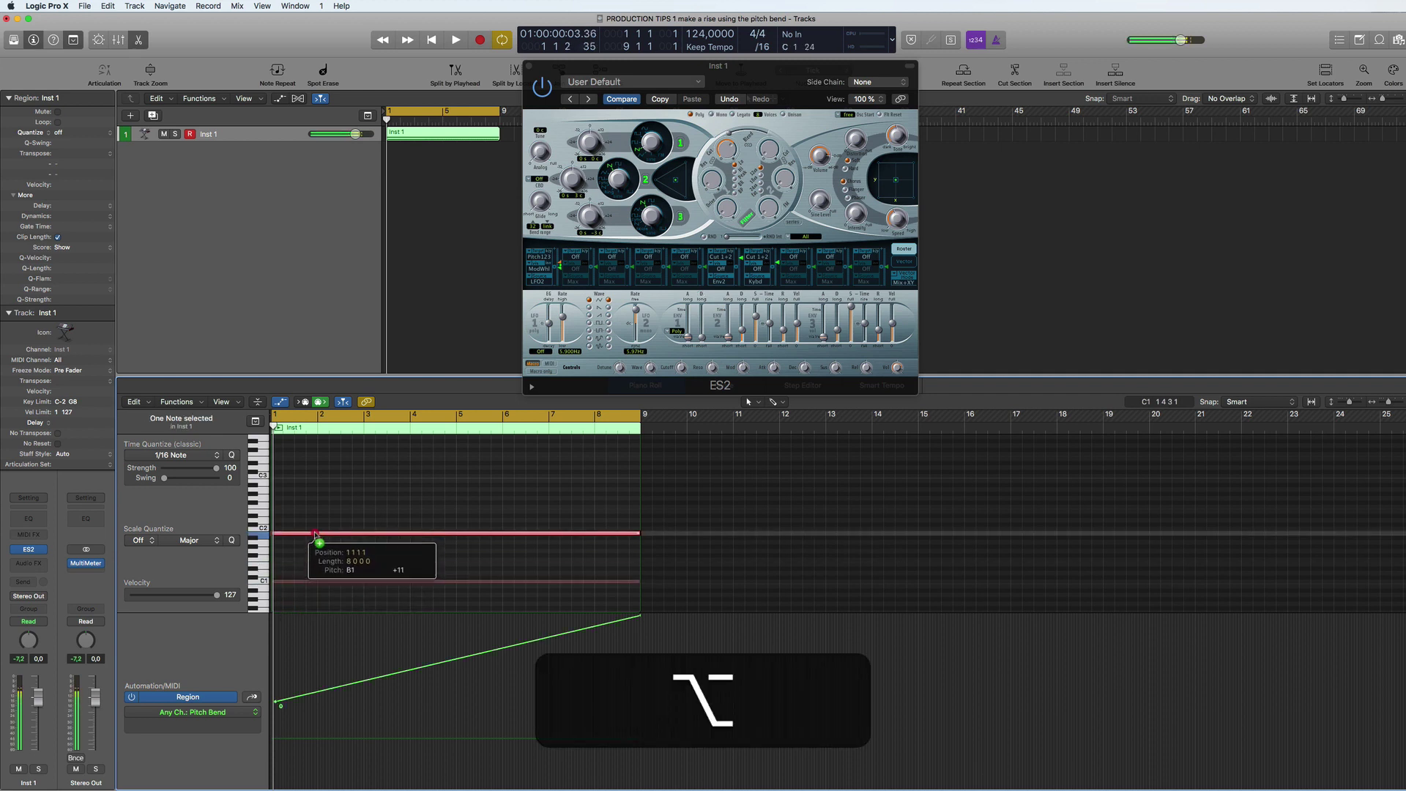
drag(315, 533, 351, 516)
key(space)
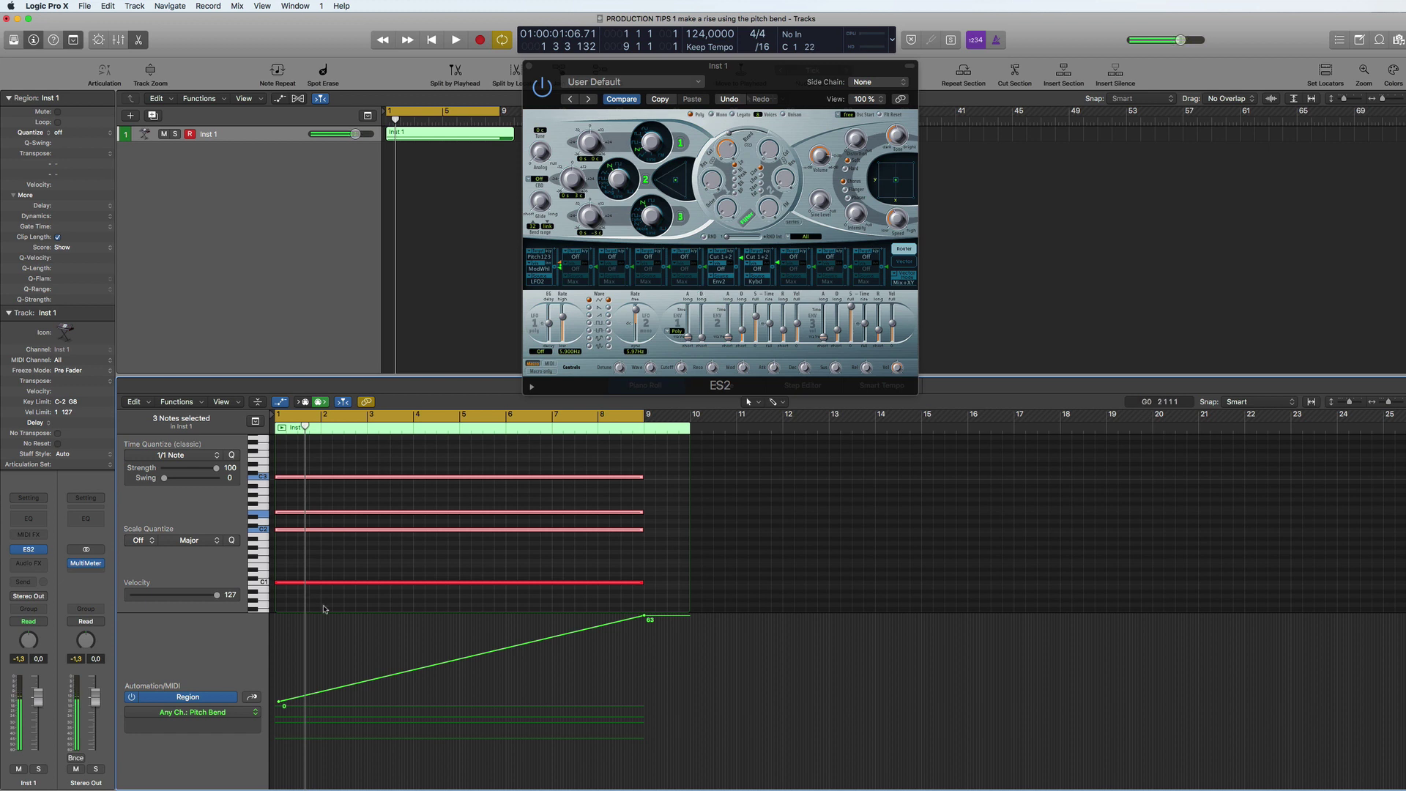
scroll(339, 659, down, 3)
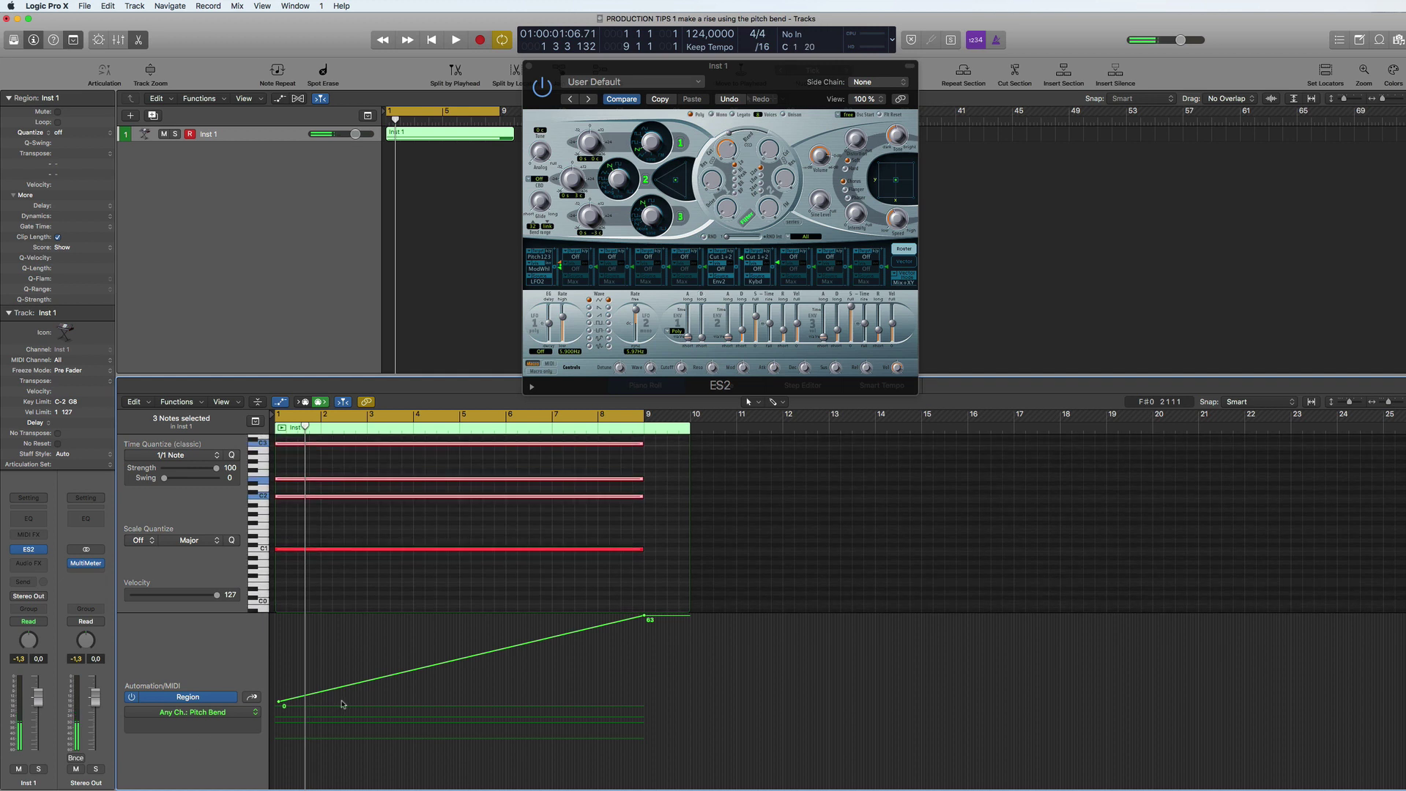
scroll(341, 703, up, 2)
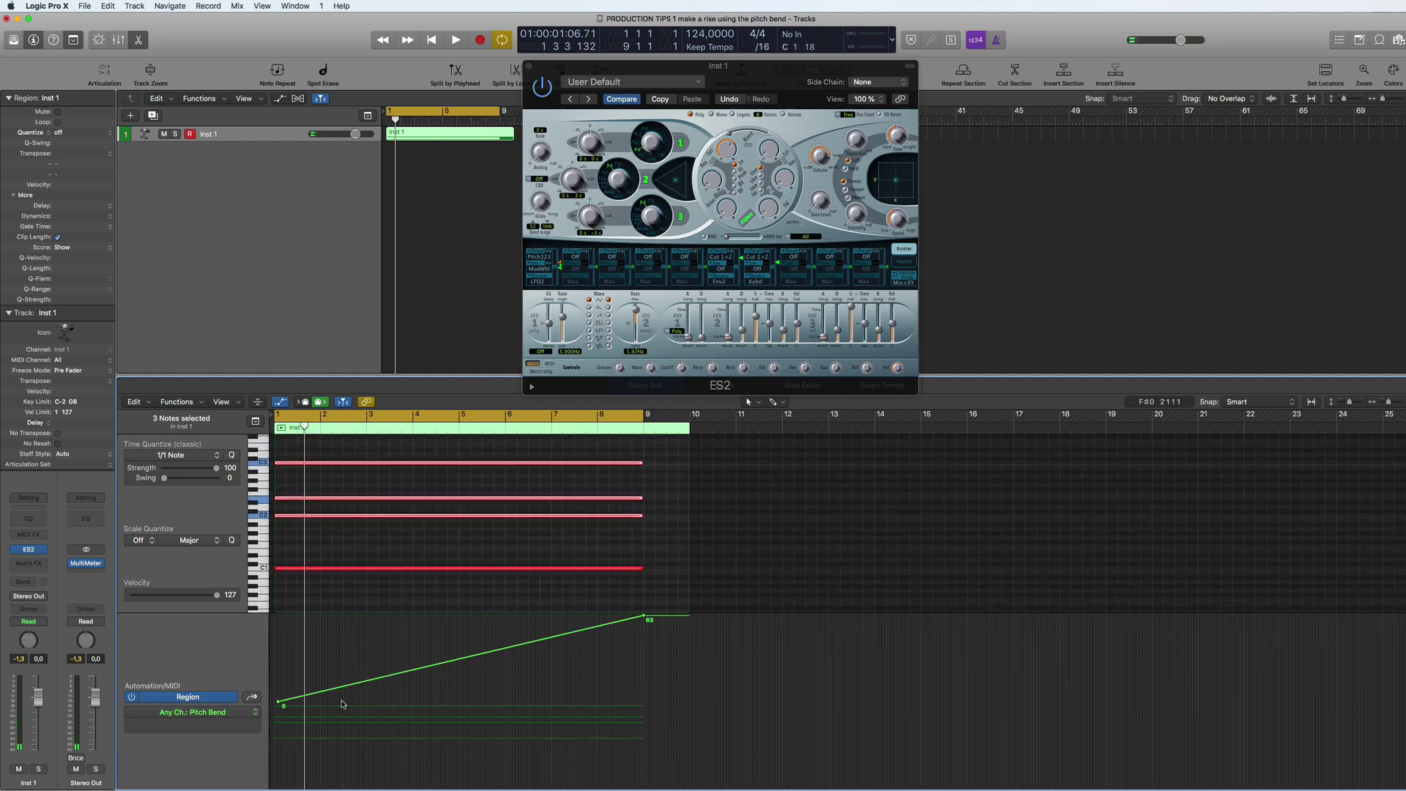